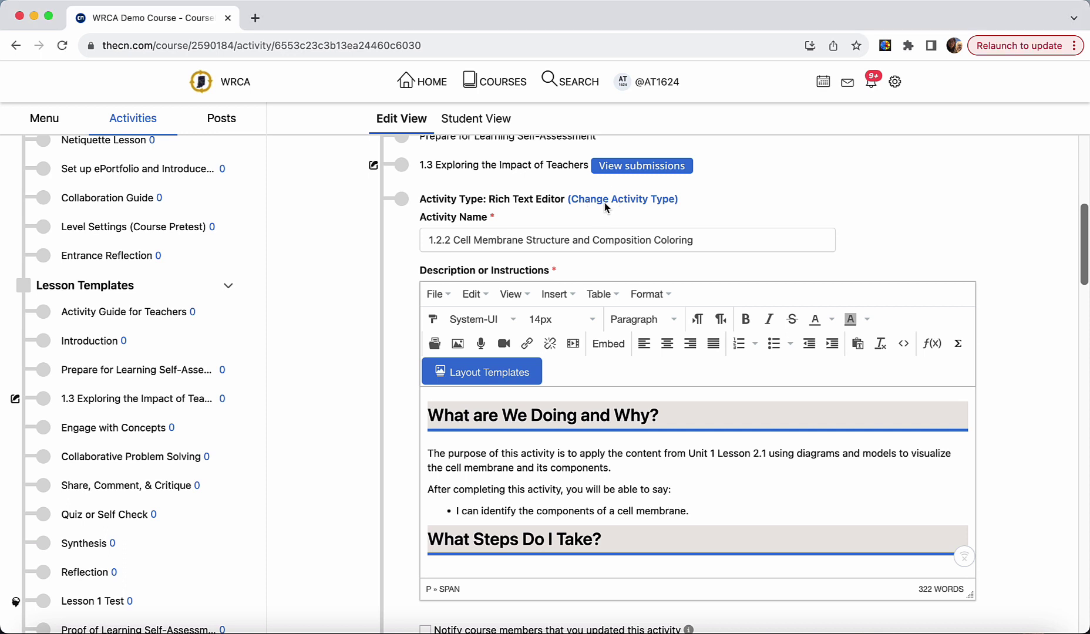
- Change the activity type of 1.2.2 Cell Membrane Structure and Composition Coloring to Assignment Submission
left_click(607, 201)
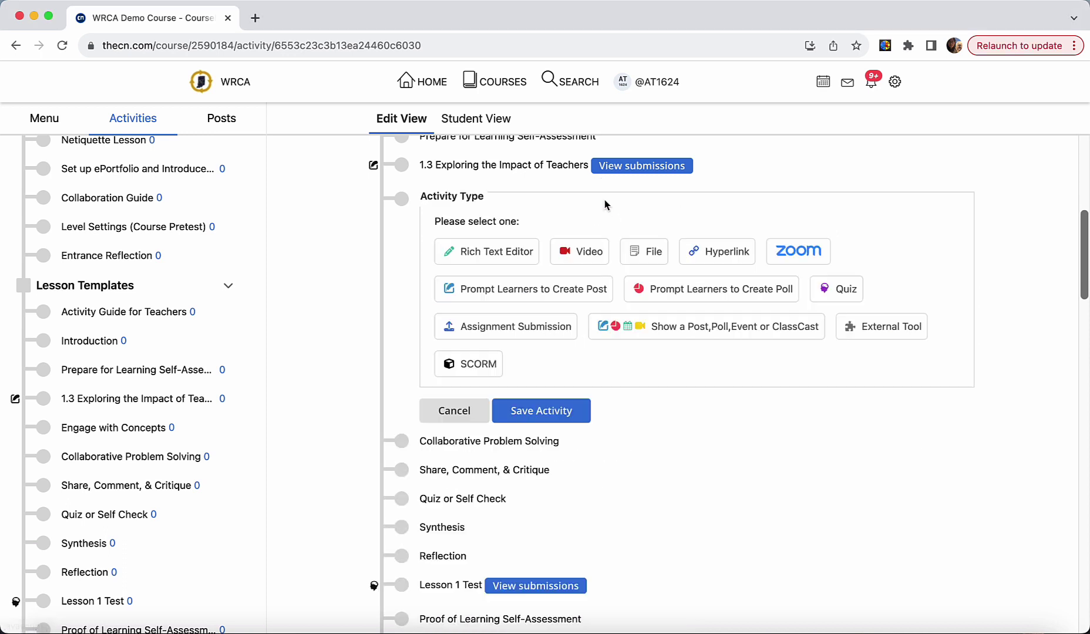
left_click(497, 328)
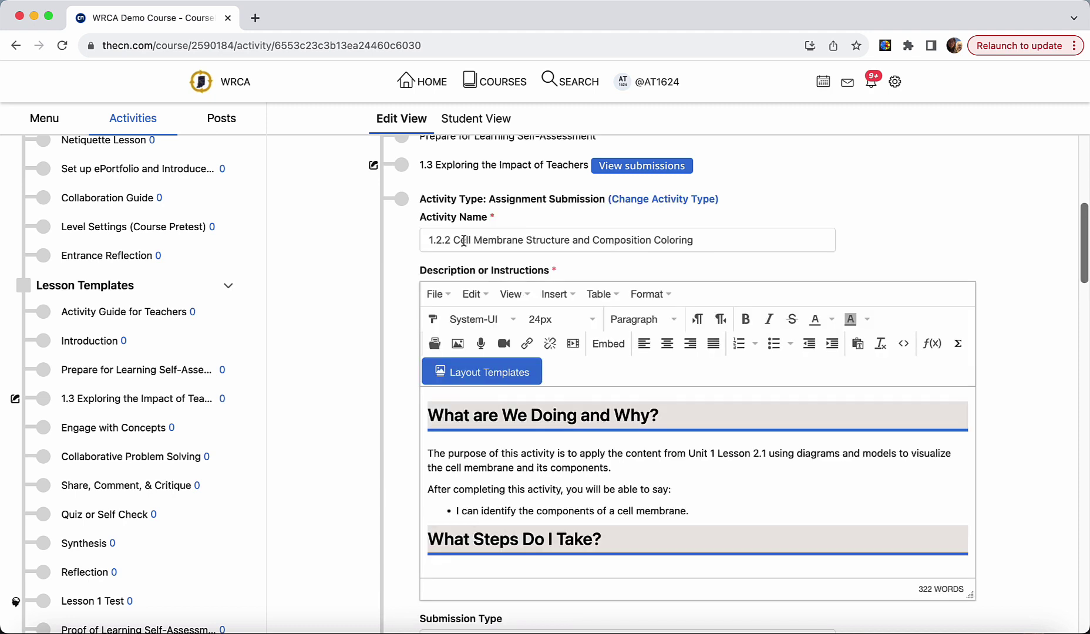
- Review the activity name's numbering and the instructions' purpose, learning outcome and numbered steps
left_click_drag(451, 241, 428, 244)
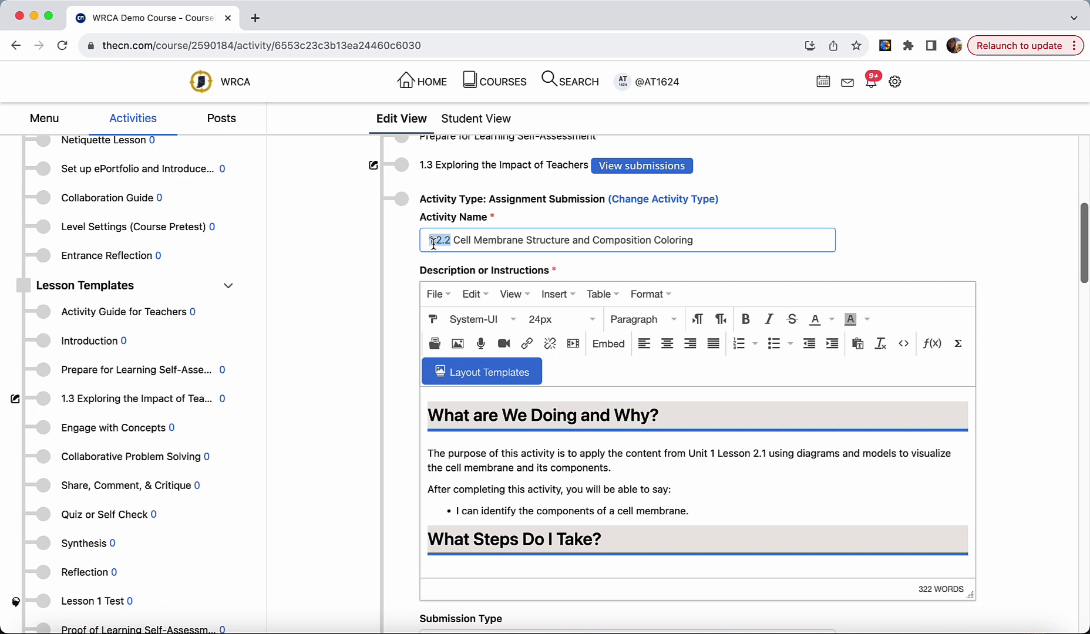
left_click(477, 260)
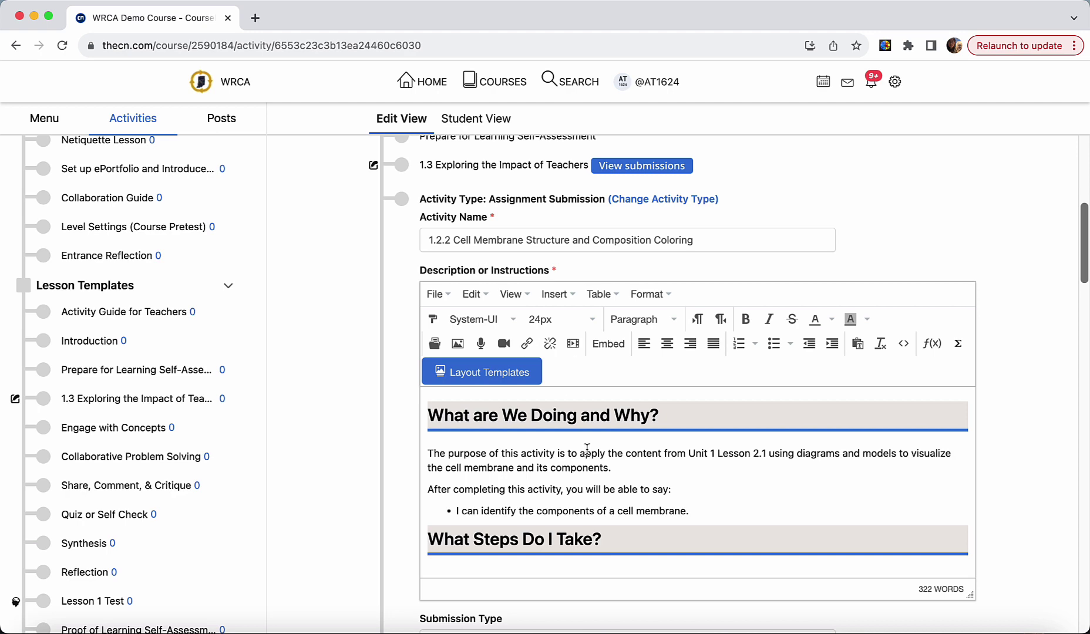
scroll(588, 450, "down", 4)
scroll(588, 449, "up", 3)
scroll(587, 450, "up", 1)
scroll(744, 267, "down", 3)
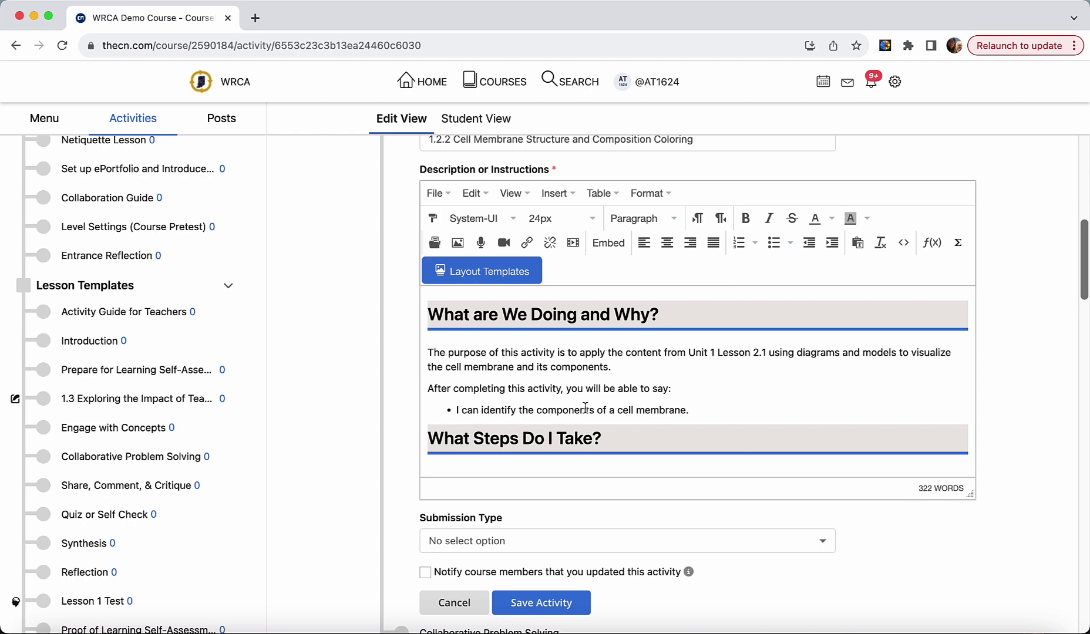
scroll(640, 405, "down", 5)
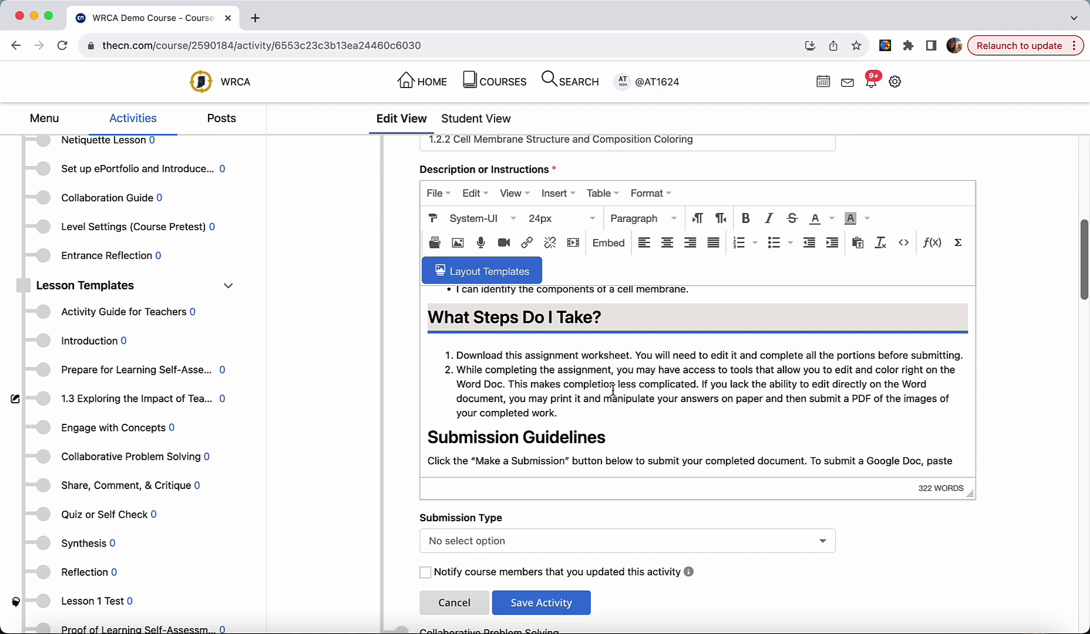
scroll(799, 419, "down", 1)
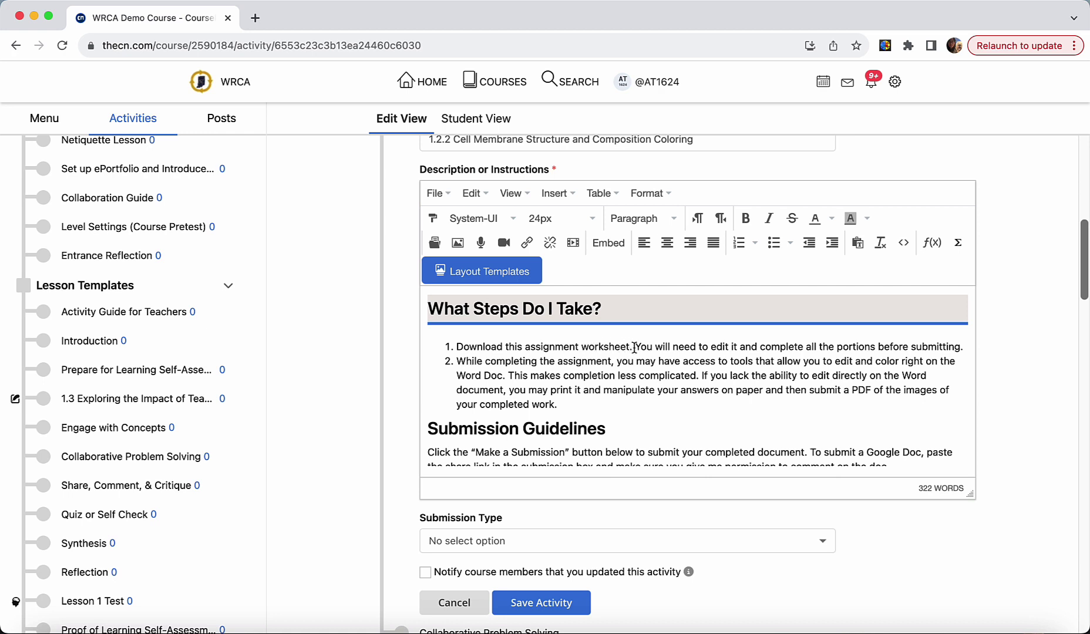
- Attach the local file Cell Membrane Coloring worksheet.docx after "Download this assignment worksheet" in the first numbered step
left_click(631, 347)
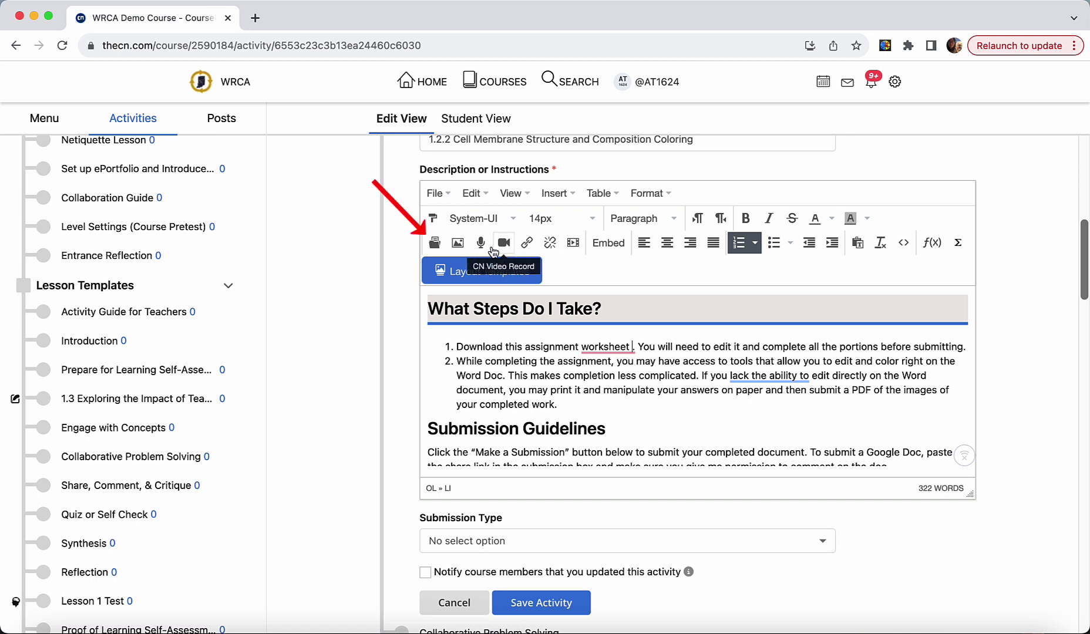
left_click(435, 244)
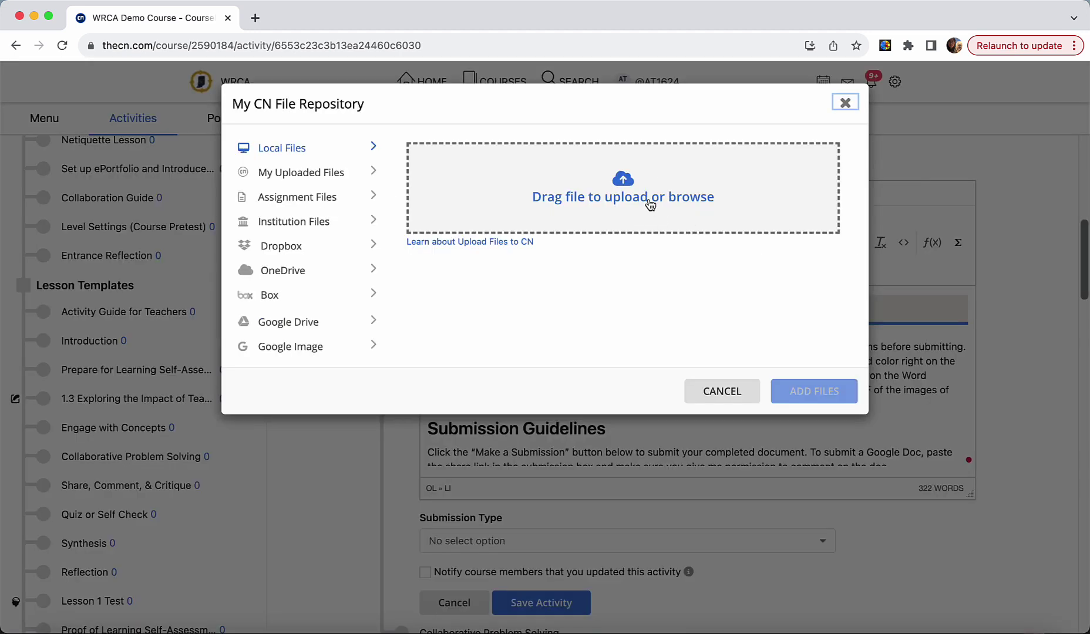
left_click(650, 204)
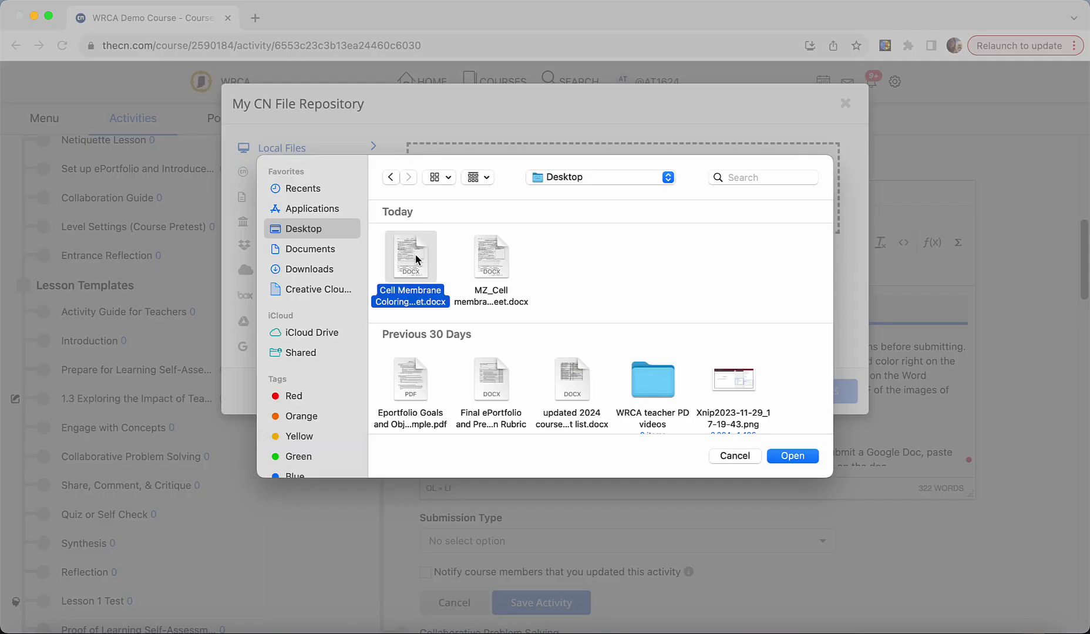
double_click(416, 259)
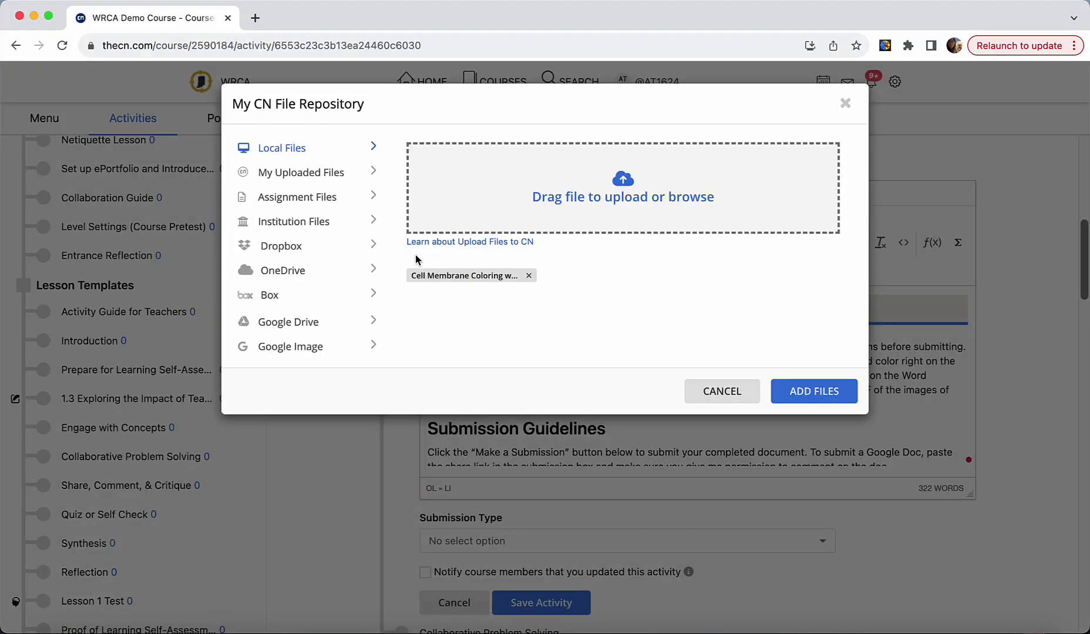
left_click(810, 392)
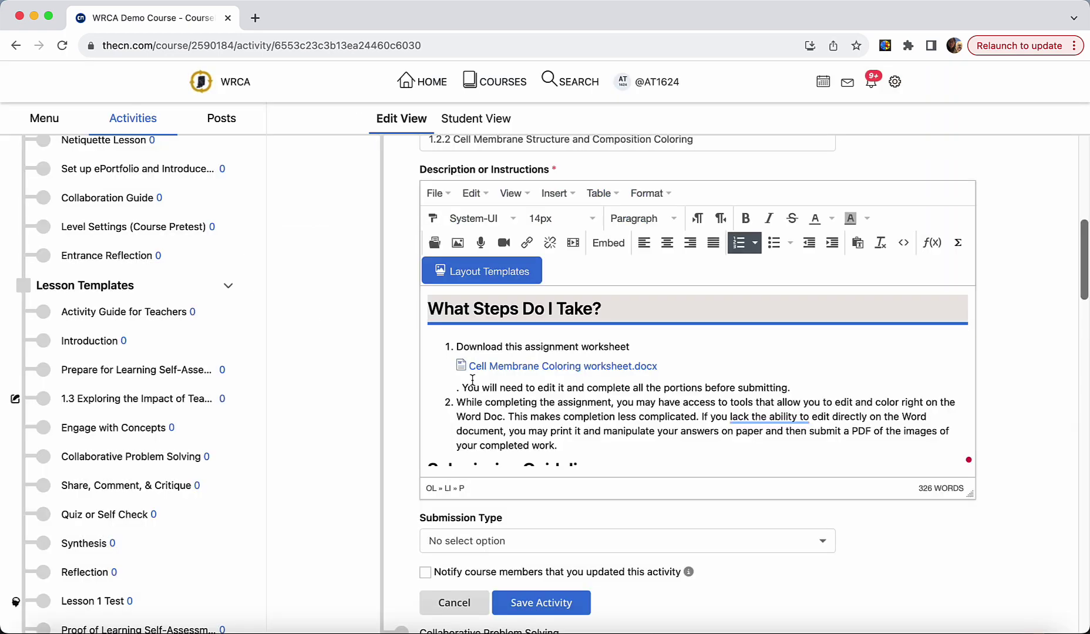
- End "Download this assignment worksheet" with a period and remove the stray period and space below the file link
left_click(630, 347)
type(".")
left_click(464, 387)
key("BackSpace")
key("BackSpace")
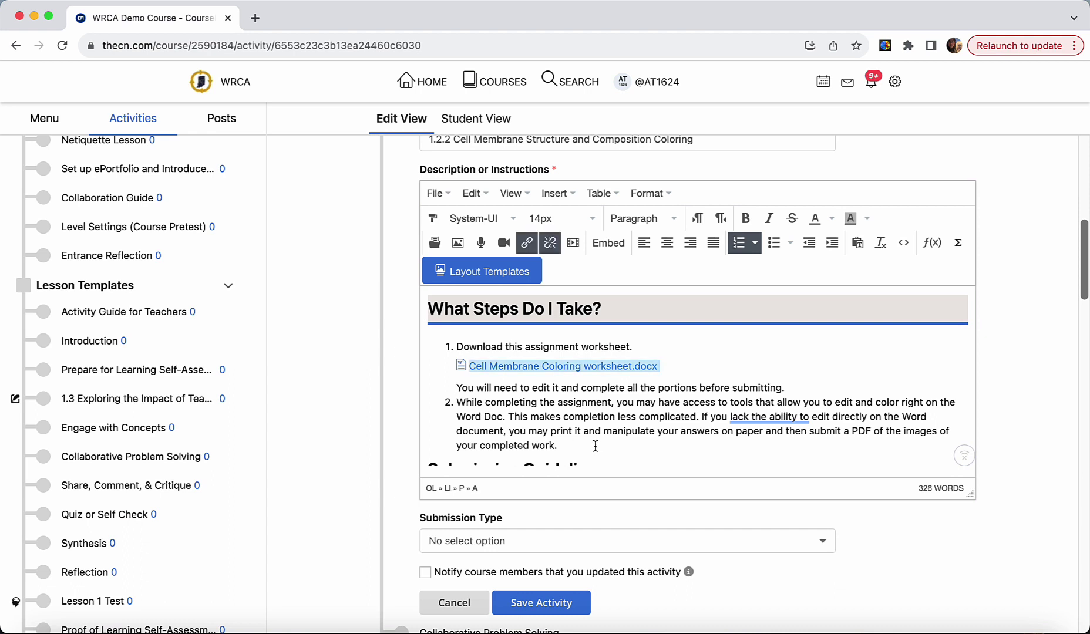
- Move the sentence "You will need to edit it and complete all the portions before submitting." above the worksheet link, after "Download this assignment worksheet."
left_click_drag(456, 387, 798, 391)
key("cmd+c")
key("BackSpace")
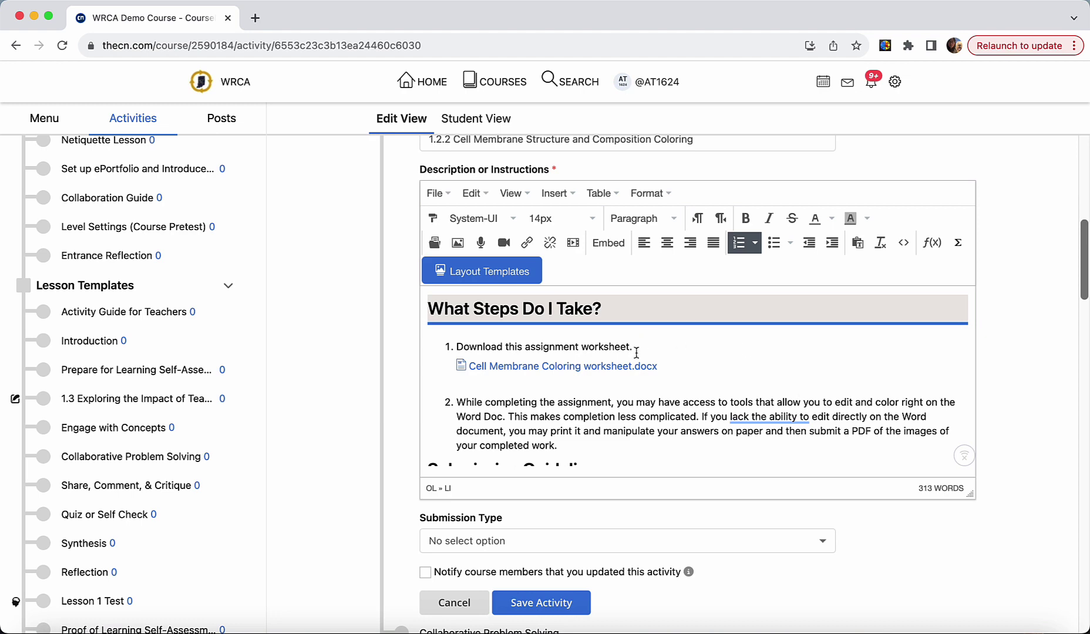
left_click(633, 346)
key("cmd+v")
- Delete the non-graded and post activity template text under Submission Guidelines, keeping the "Make a Submission" paragraph
scroll(623, 450, "down", 3)
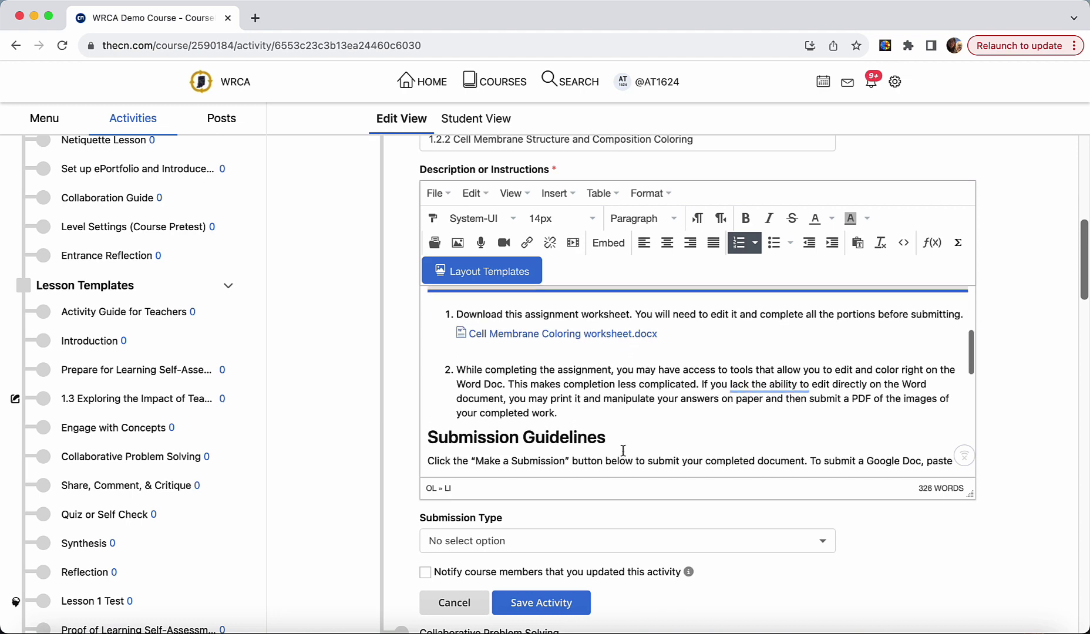
scroll(623, 451, "down", 3)
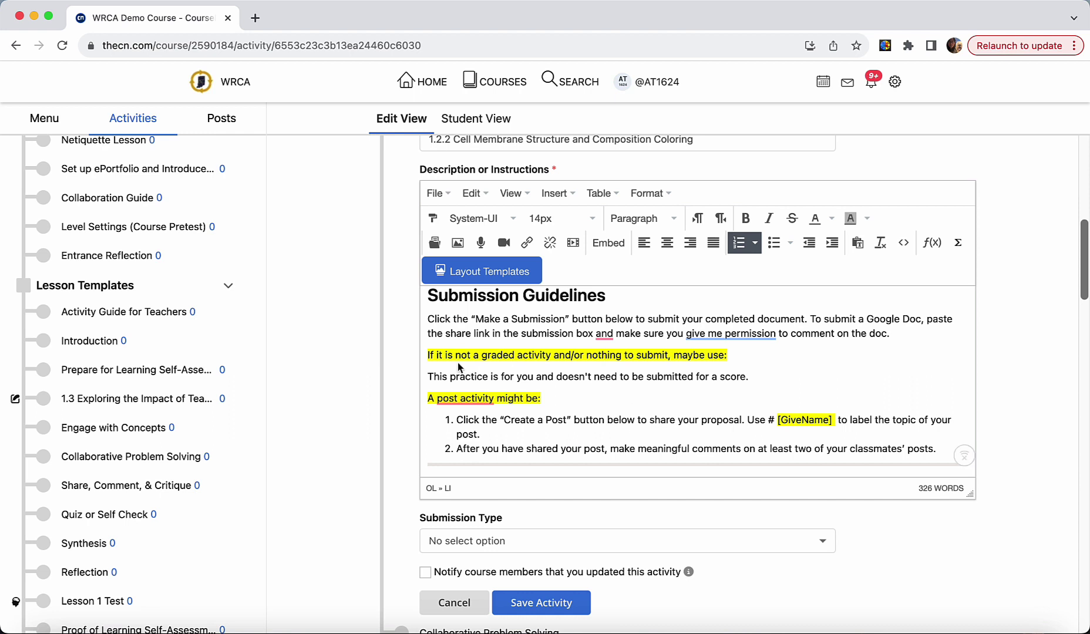
left_click_drag(429, 326, 897, 331)
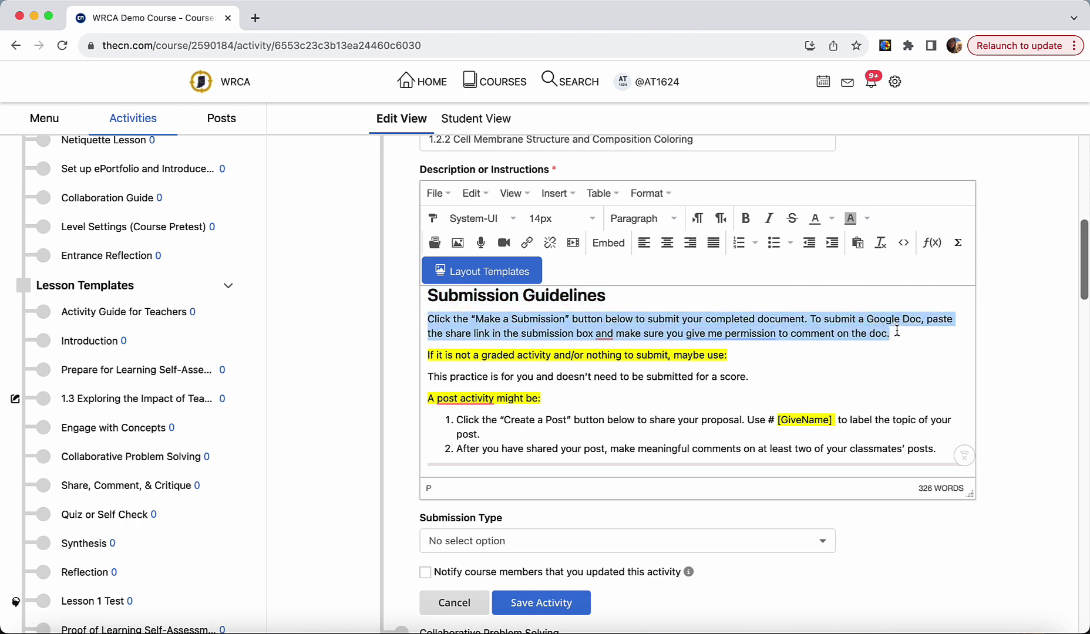
left_click(602, 359)
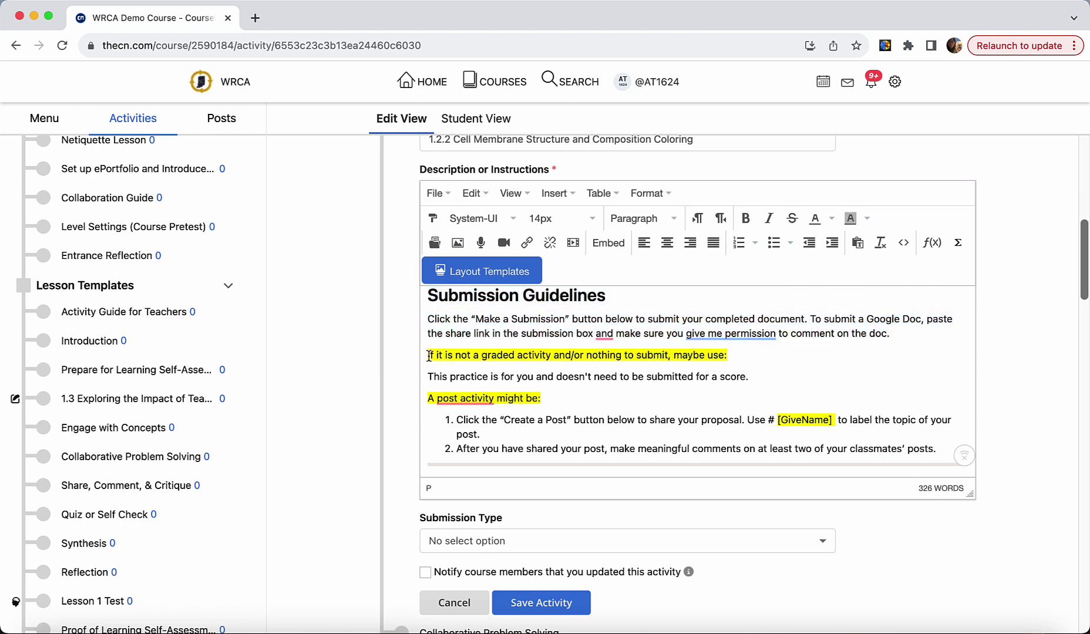
left_click_drag(430, 360, 948, 445)
key("BackSpace")
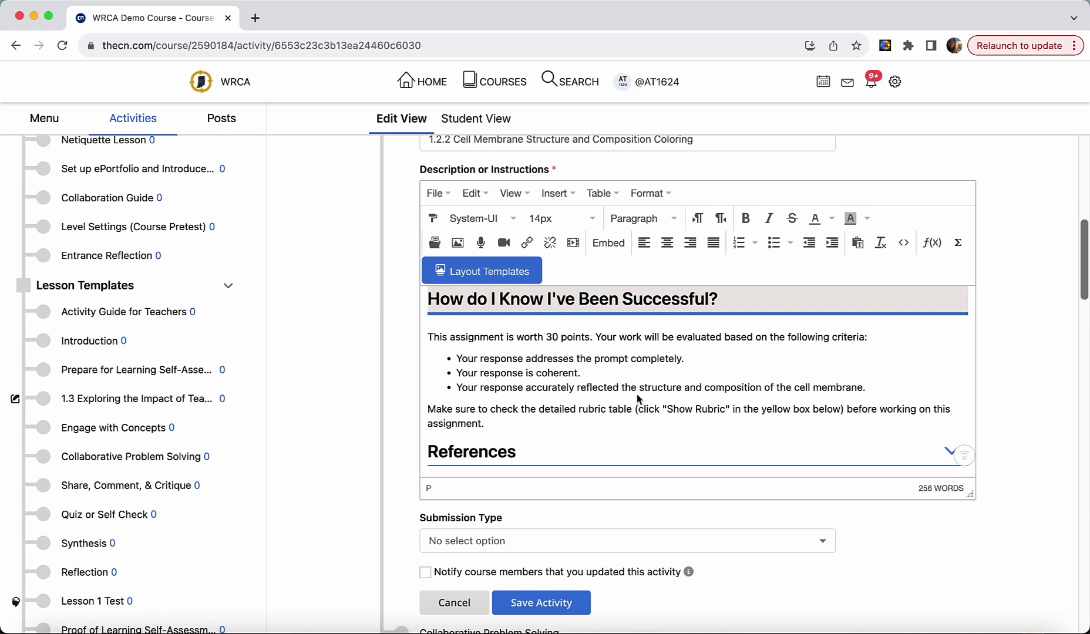
- Delete the References section and its citation placeholder text from the end of the instructions
left_click(510, 423)
scroll(511, 423, "down", 1)
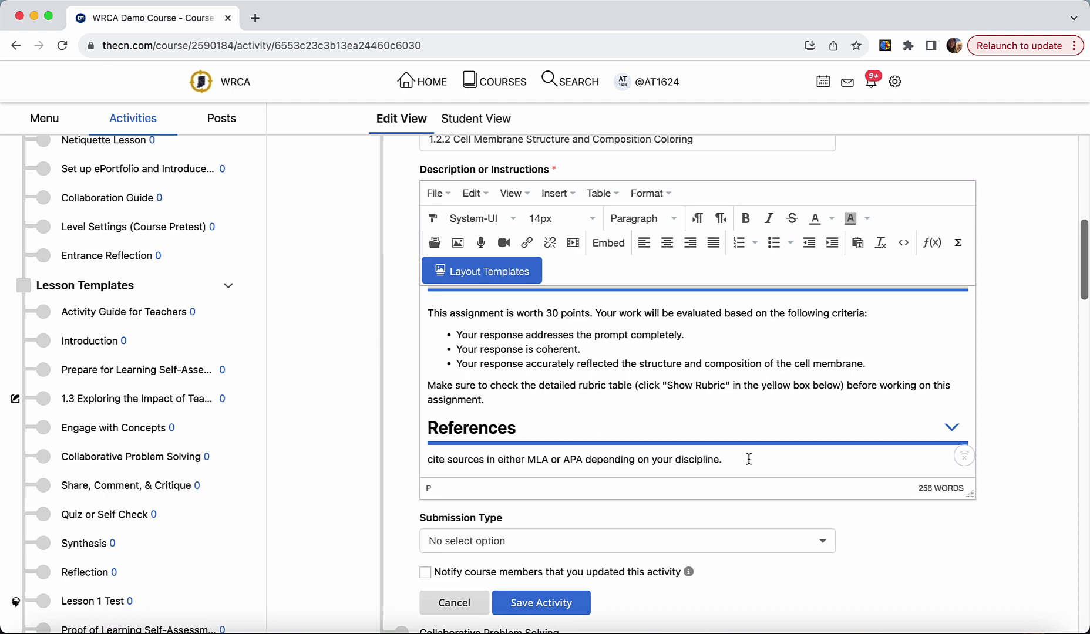
scroll(724, 371, "up", 5)
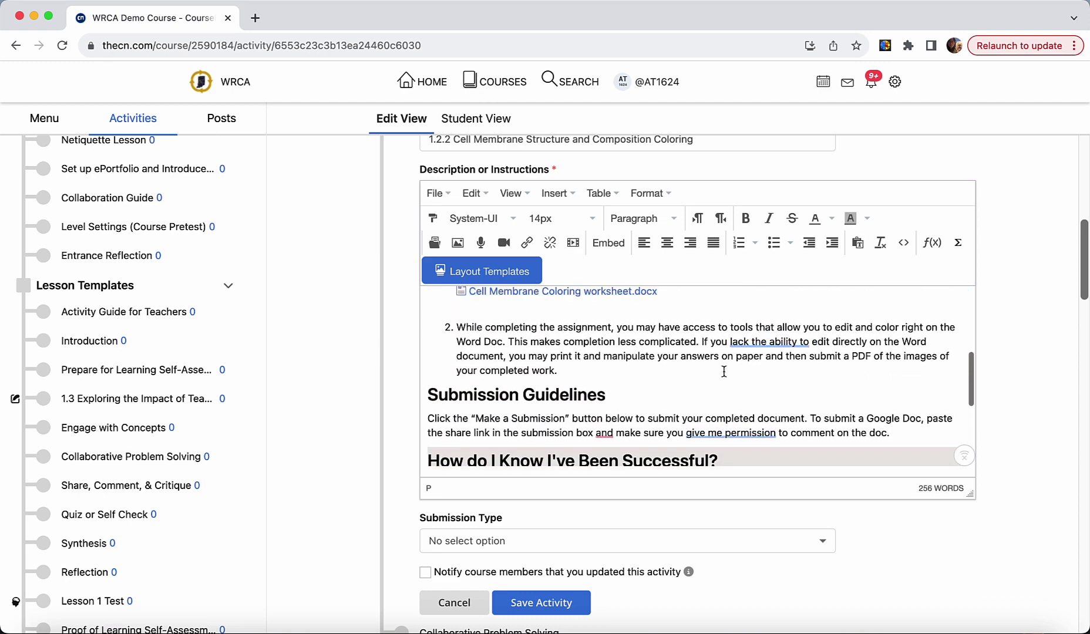
scroll(724, 371, "up", 3)
scroll(775, 288, "down", 10)
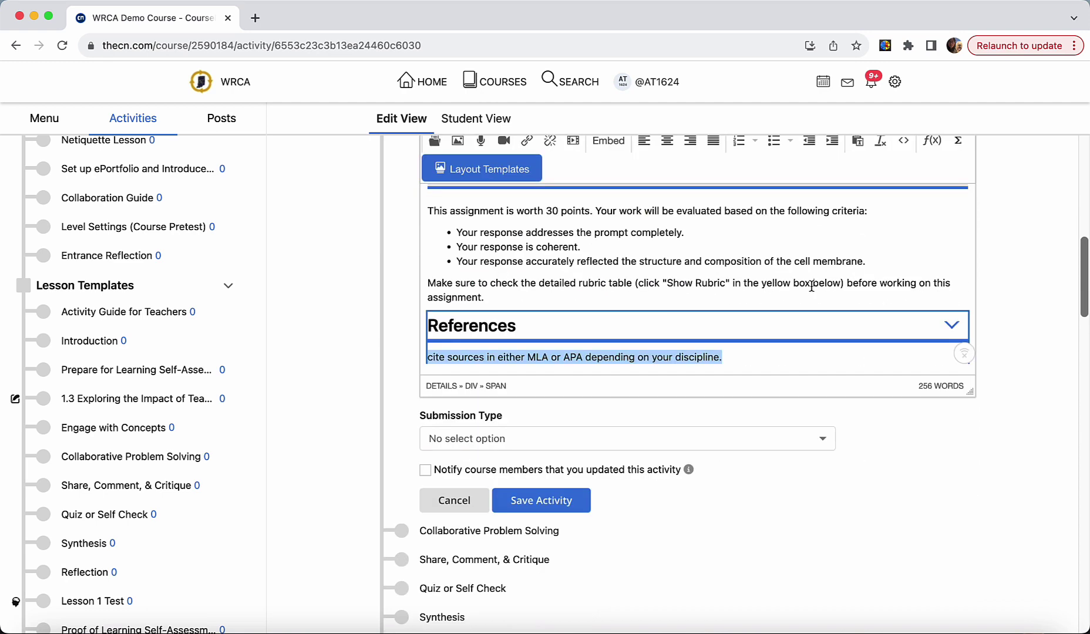
left_click(794, 298)
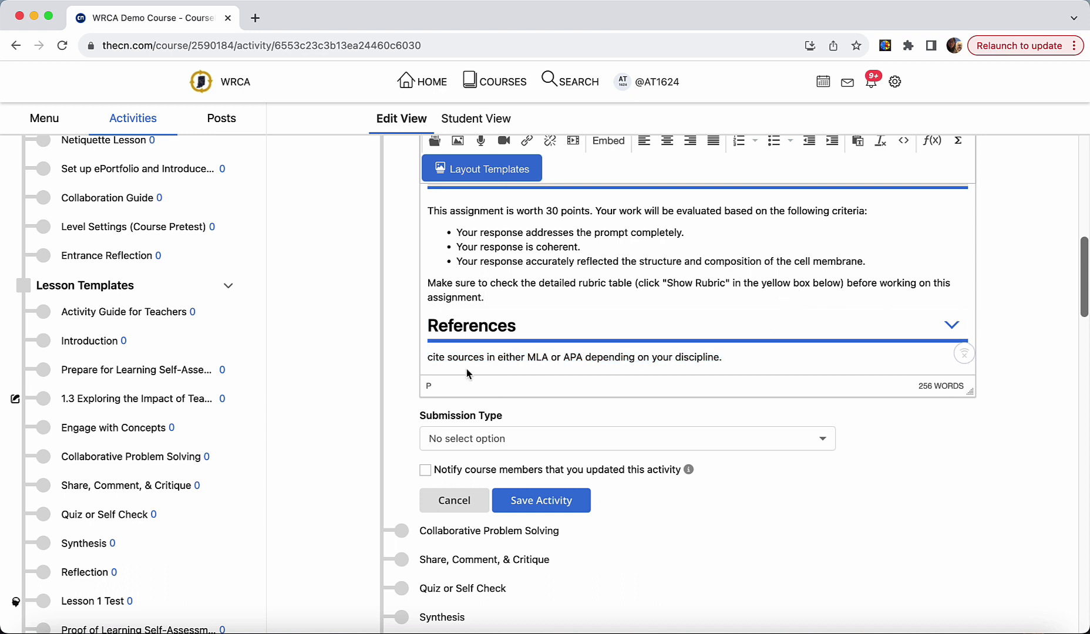
left_click(730, 354)
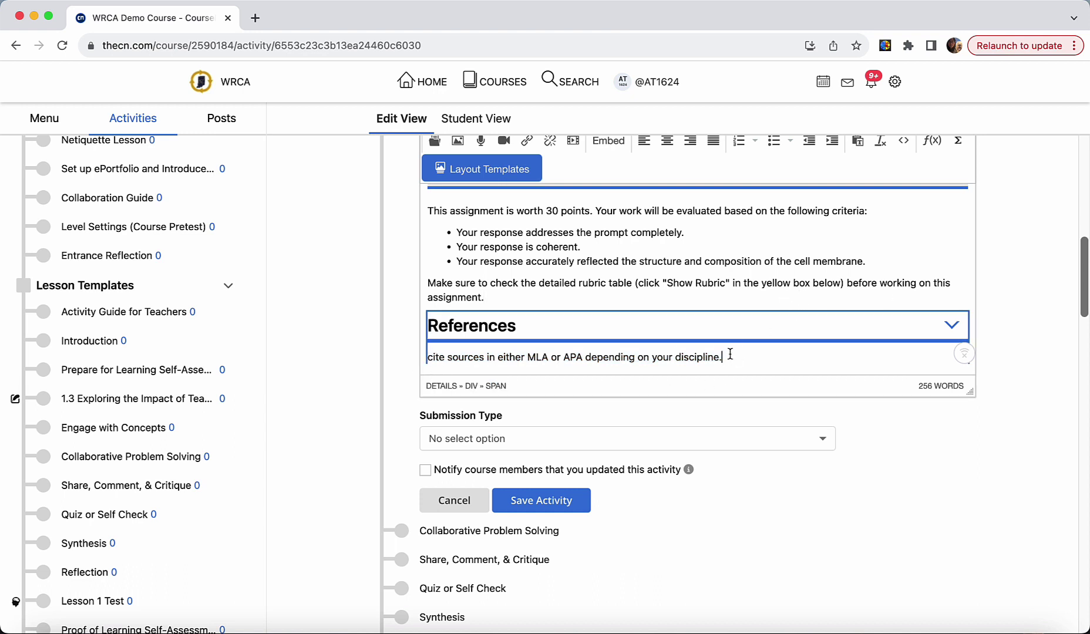
scroll(985, 300, "down", 1)
left_click(971, 294)
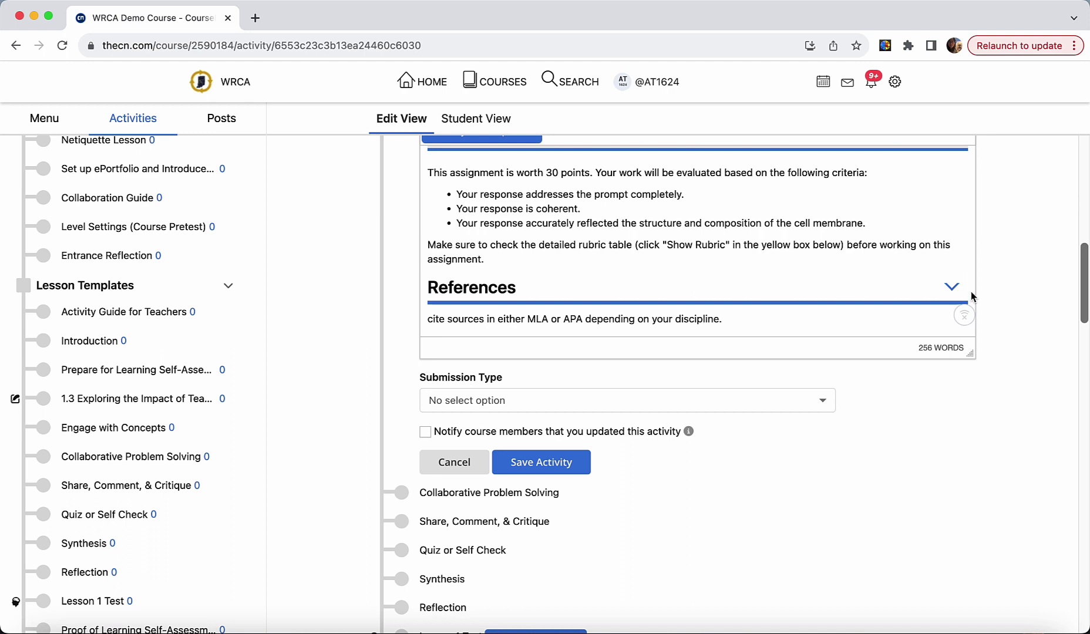
key("BackSpace")
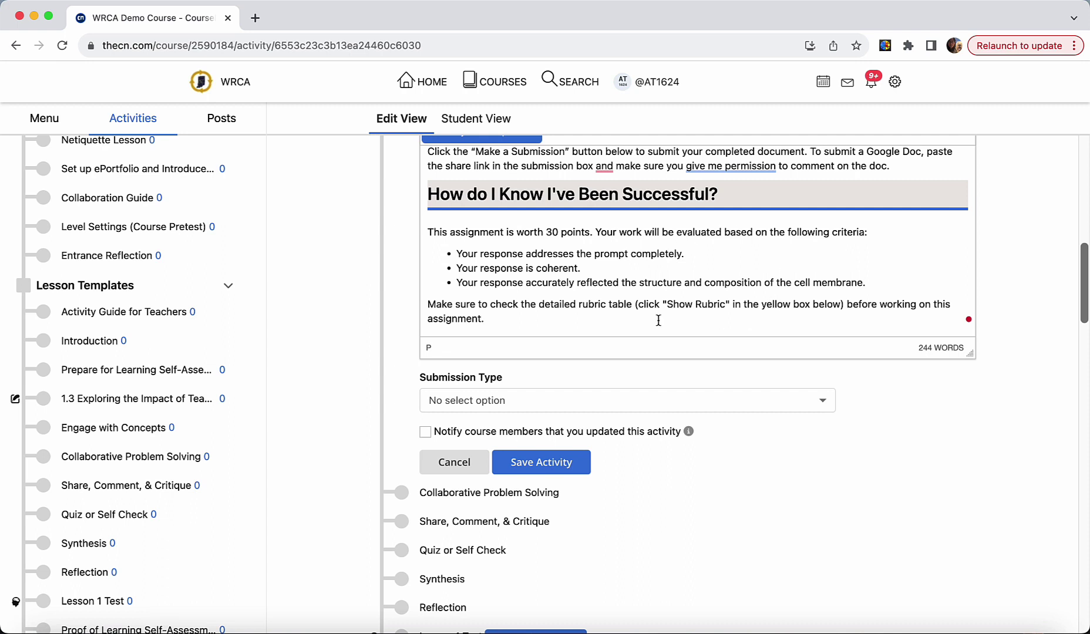
- Set the submission type to File/Multimedia and activity completion to "As soon as they submit (will be graded)"
left_click(604, 412)
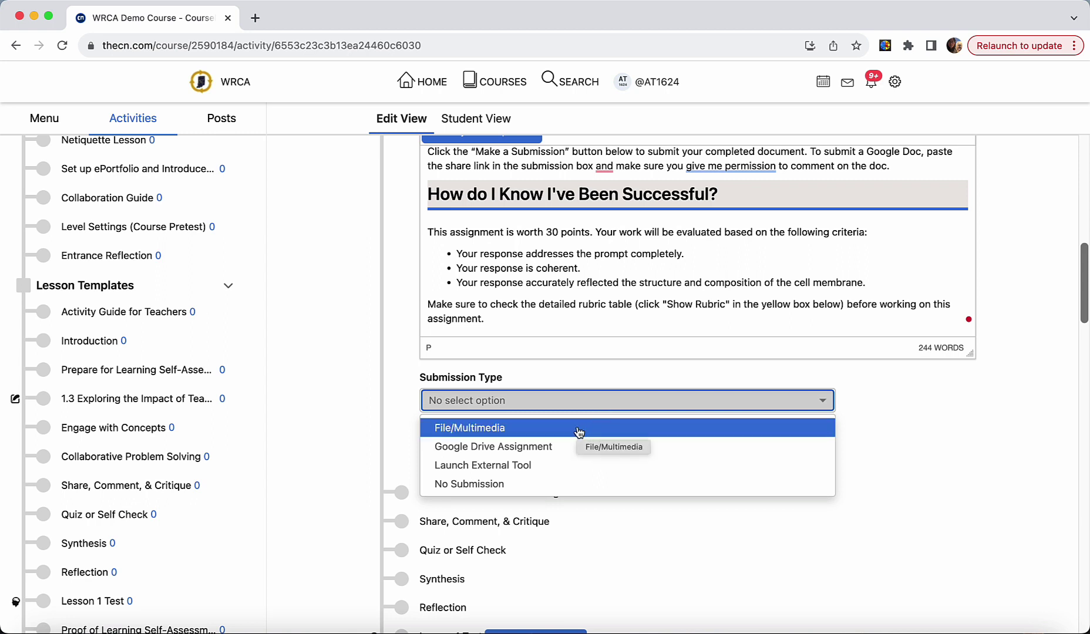
left_click(579, 432)
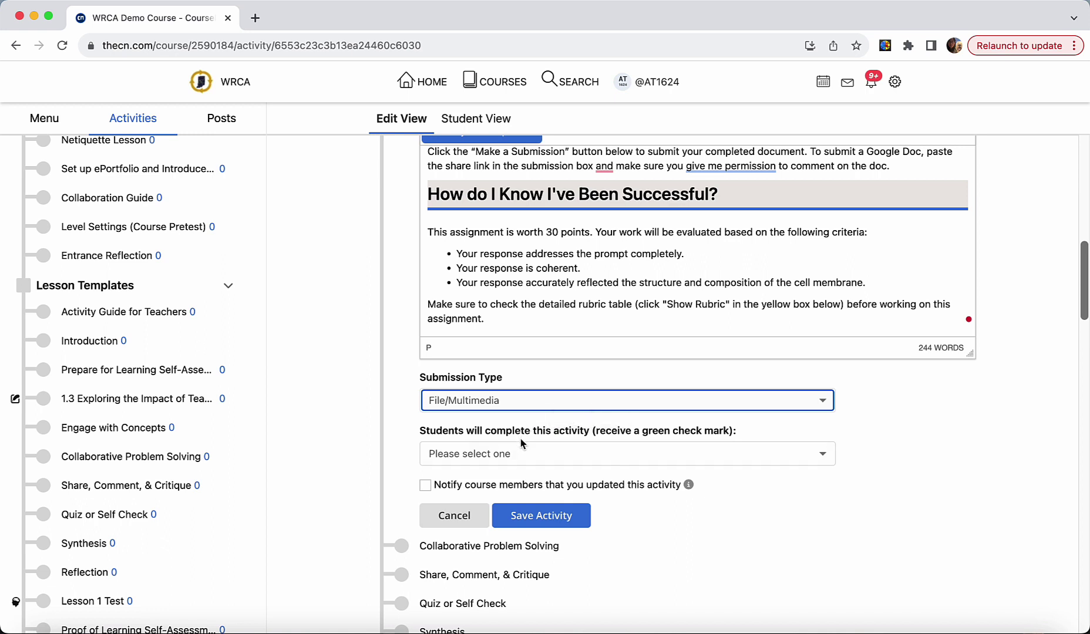
left_click(519, 455)
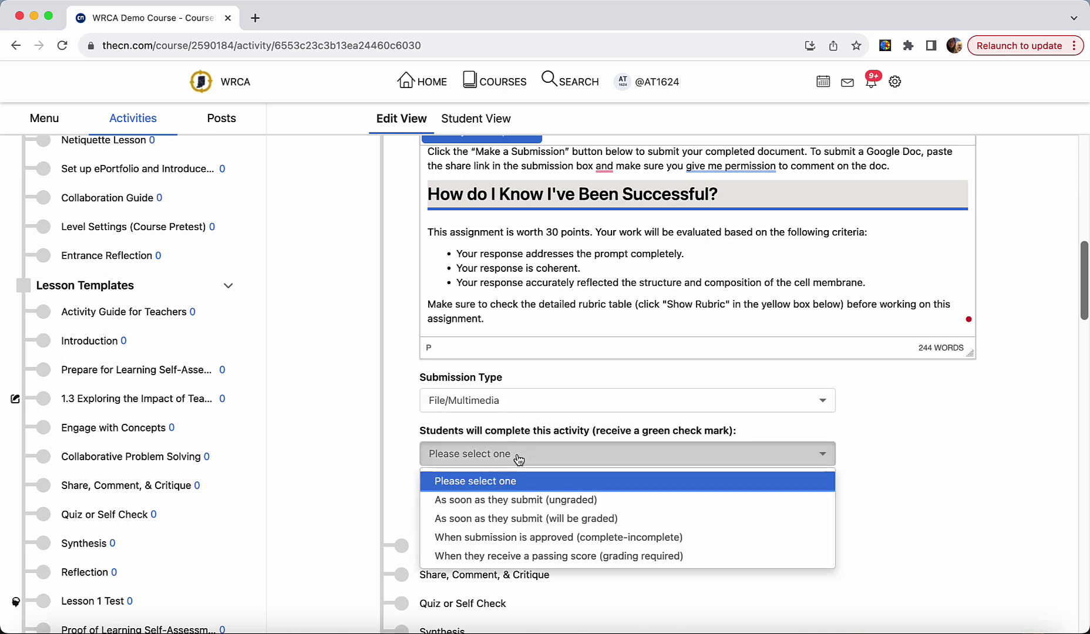
left_click(519, 519)
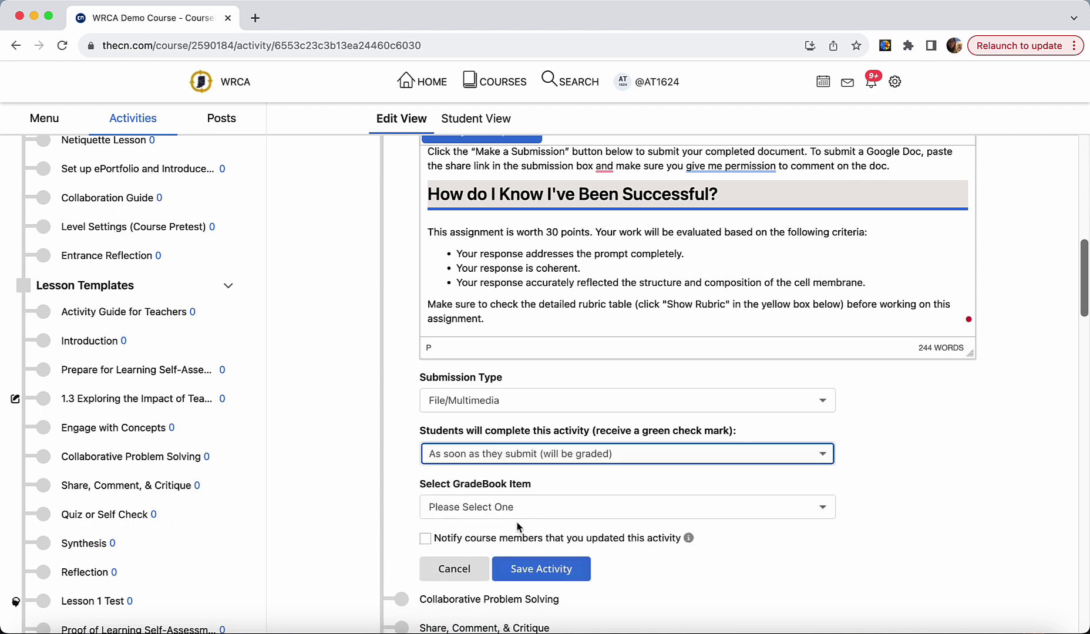
left_click(535, 455)
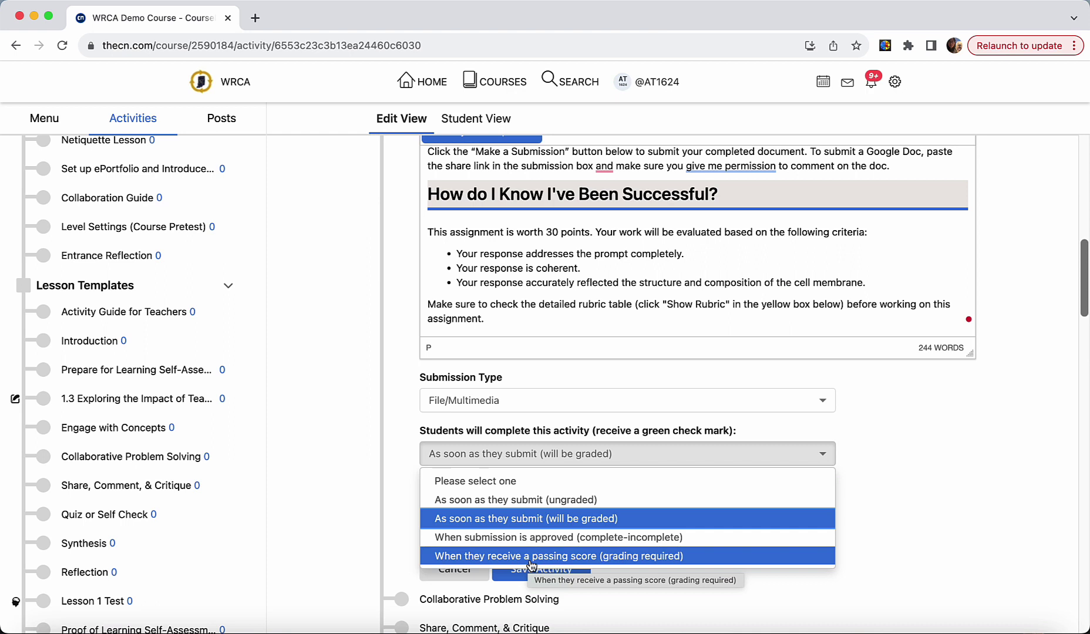
left_click(534, 523)
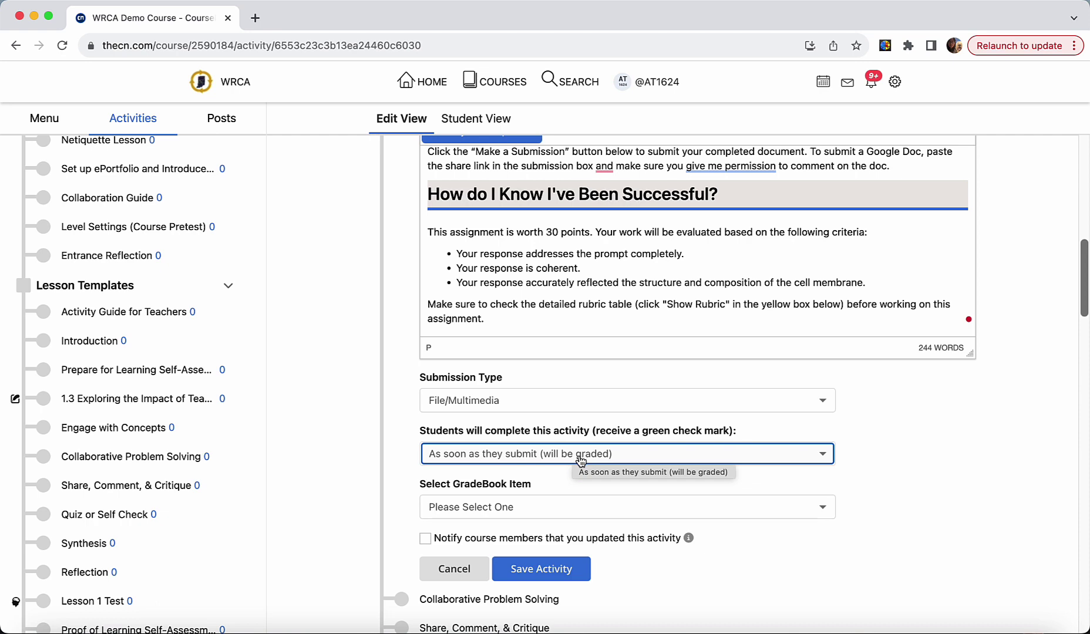
- Add a new GradeBook item for the coloring activity and set its point value to 30
scroll(478, 500, "down", 3)
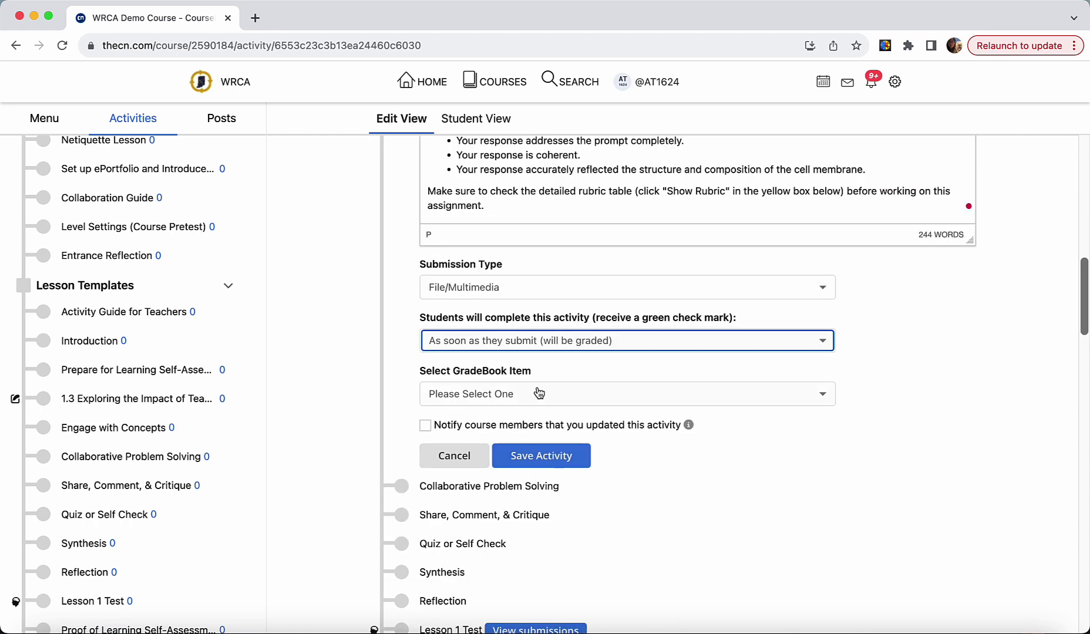
left_click(539, 394)
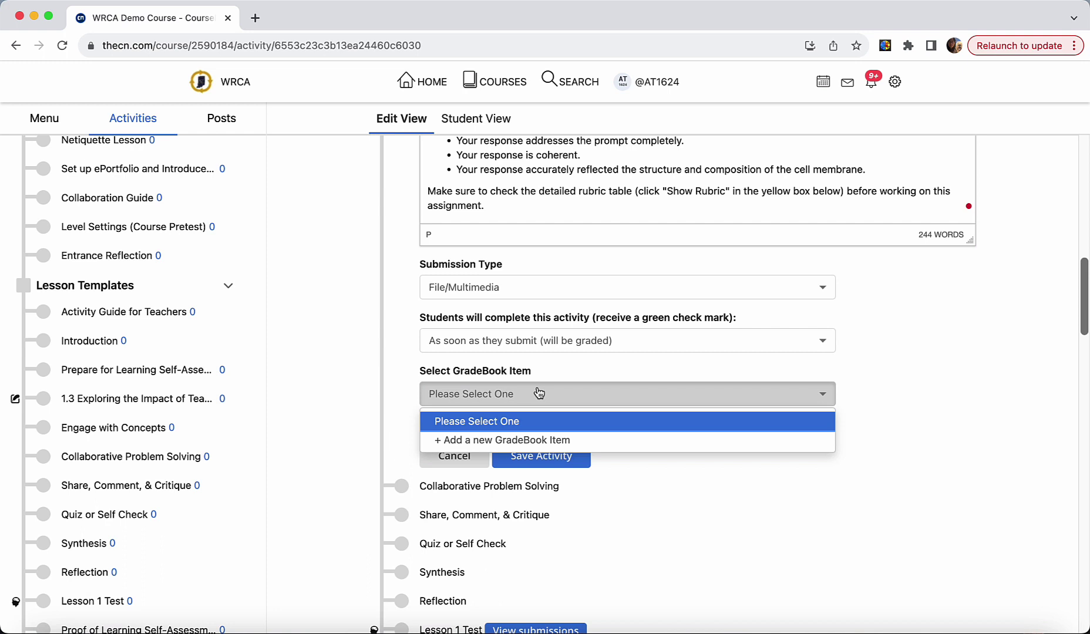
left_click(449, 442)
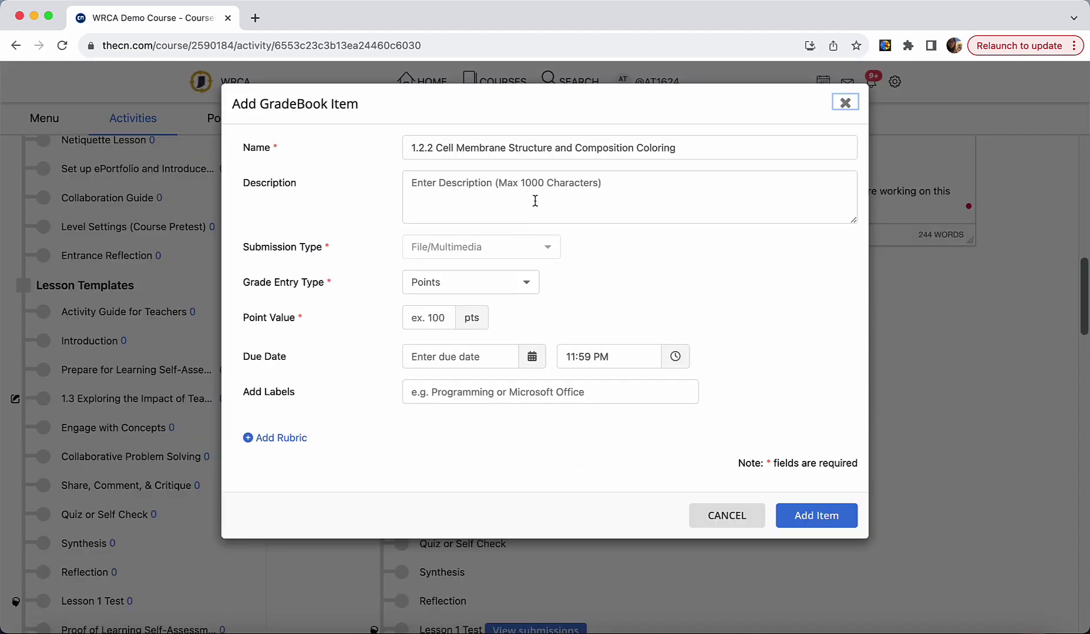
left_click(463, 148)
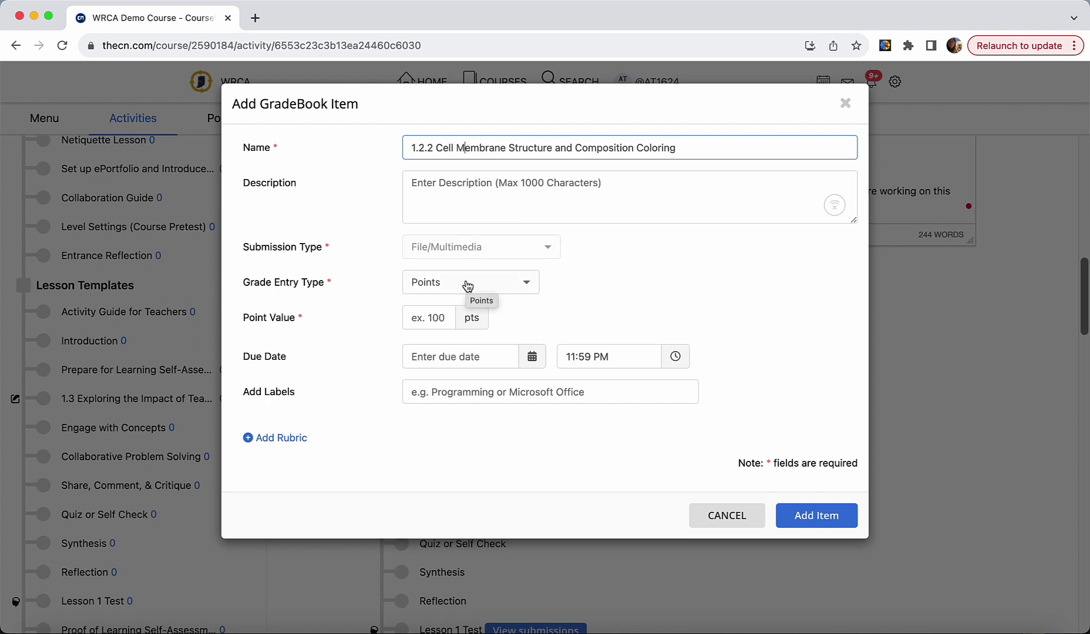
left_click(425, 318)
type("30")
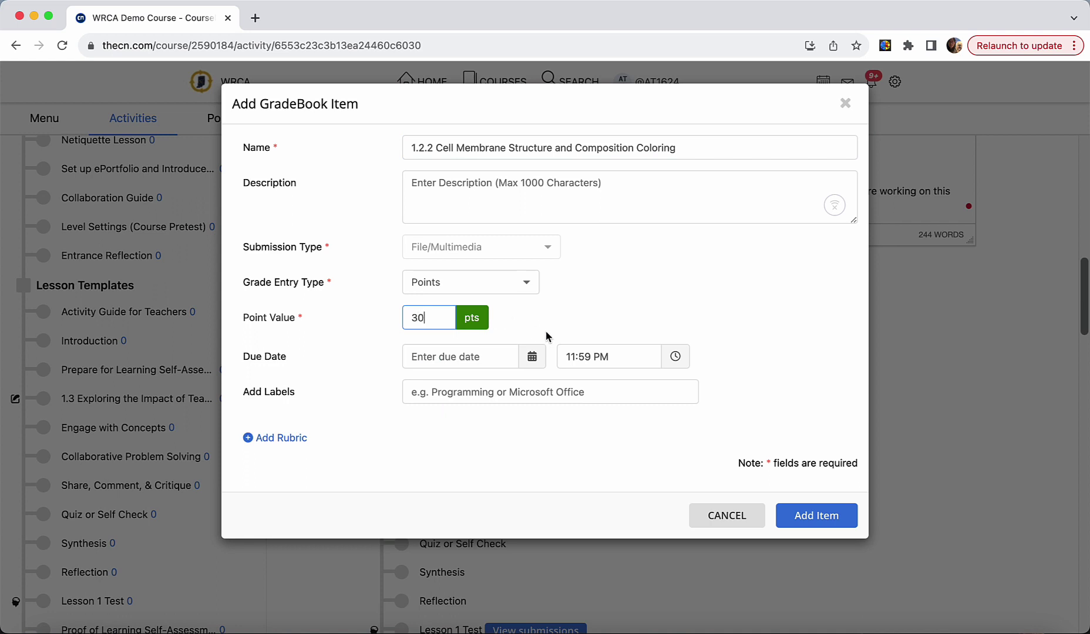
- Set the GradeBook item's due date to 12/08/2024 and its late submission setting to "Always allow late submissions"
left_click(531, 358)
left_click(525, 451)
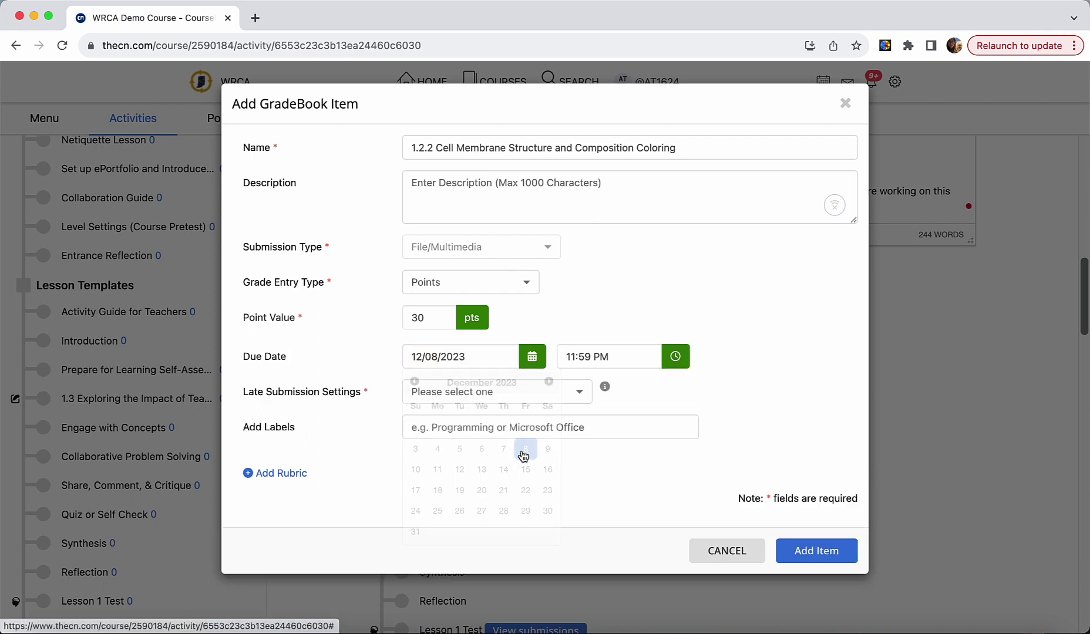
left_click(484, 358)
key("BackSpace")
type("4")
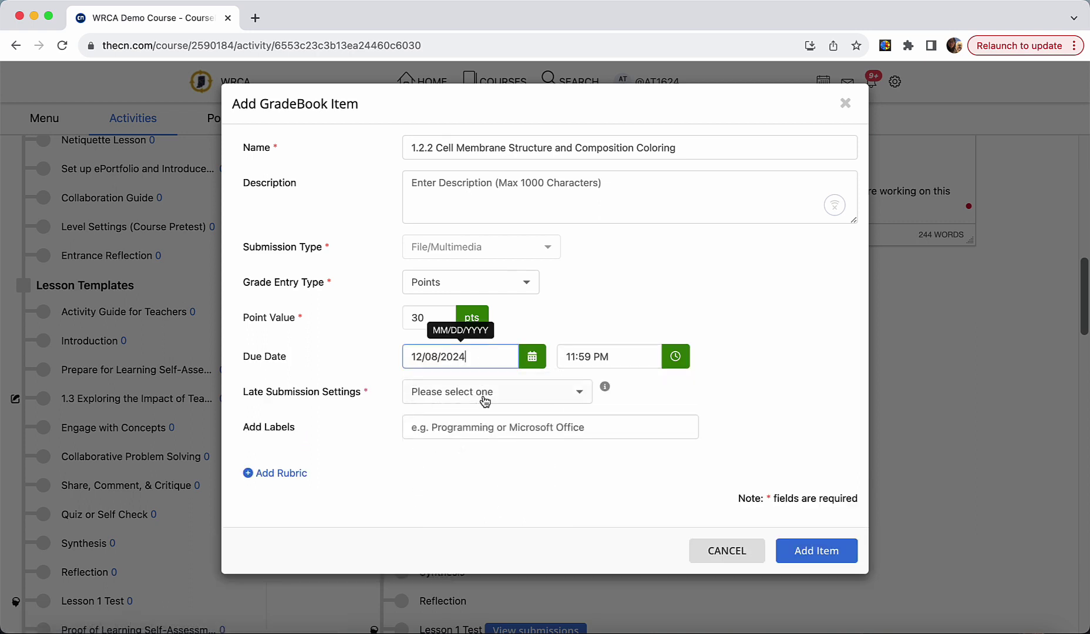
left_click(573, 398)
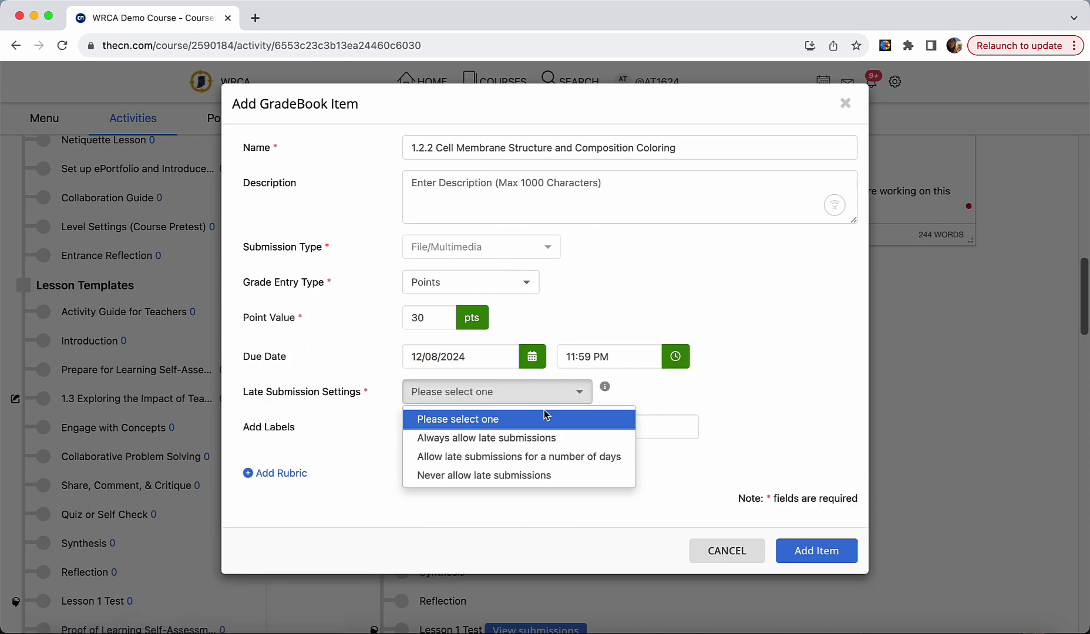
left_click(532, 438)
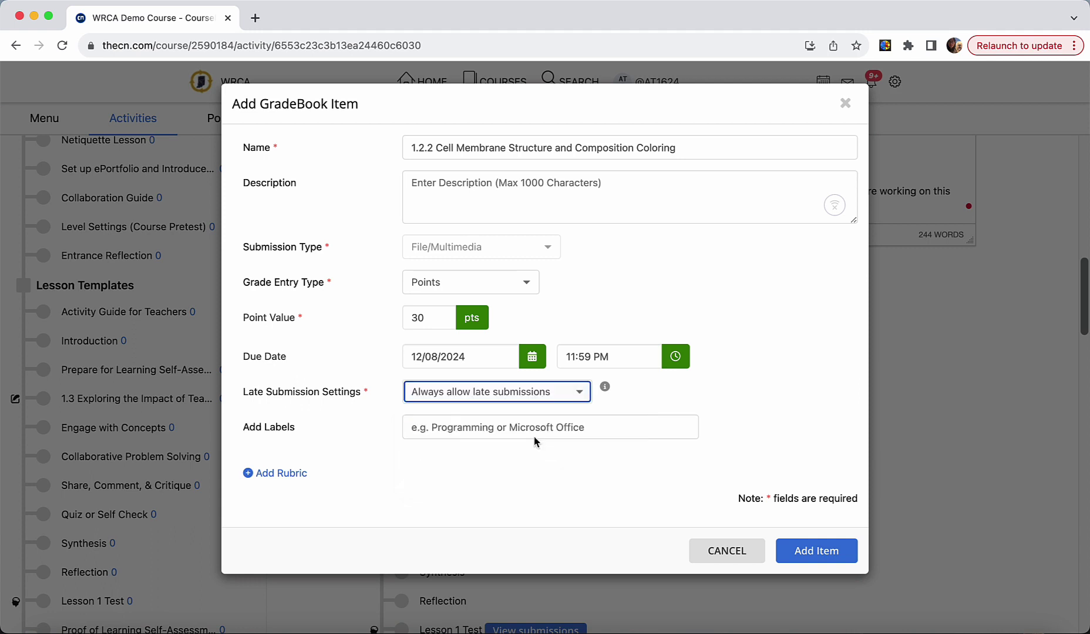
- Import the institution rubric "WRCA rubric template (4-level)" into the GradeBook item
left_click(273, 477)
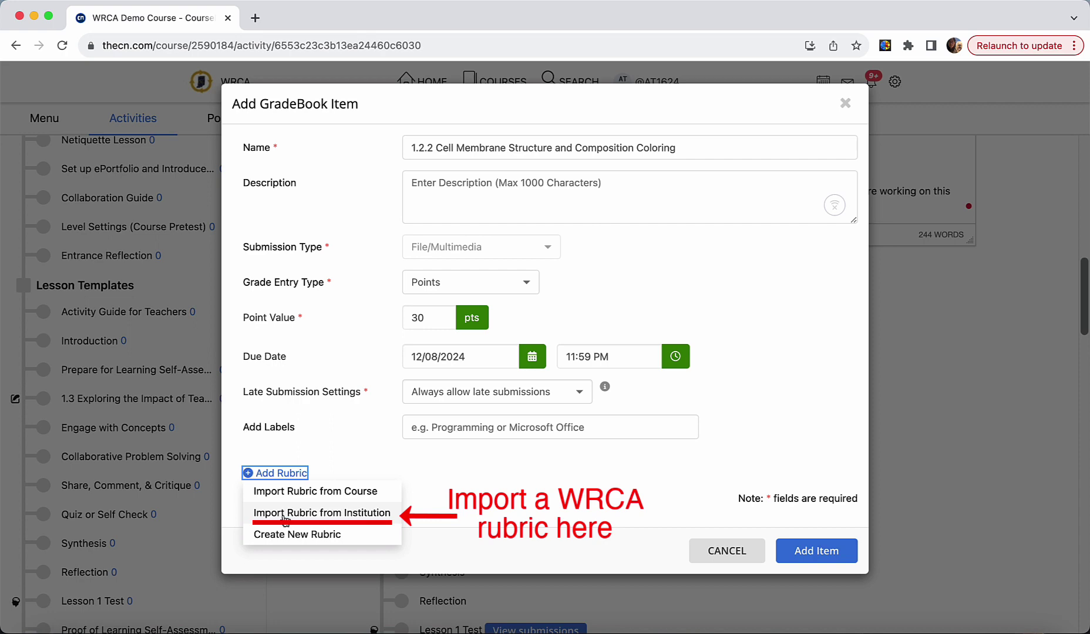
left_click(285, 514)
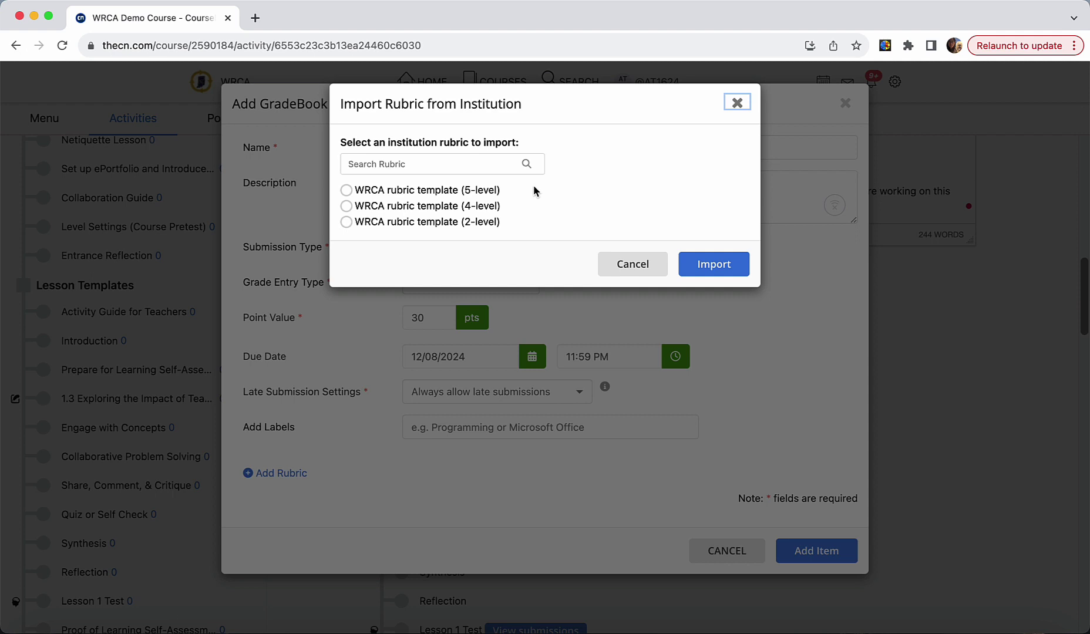
left_click(347, 206)
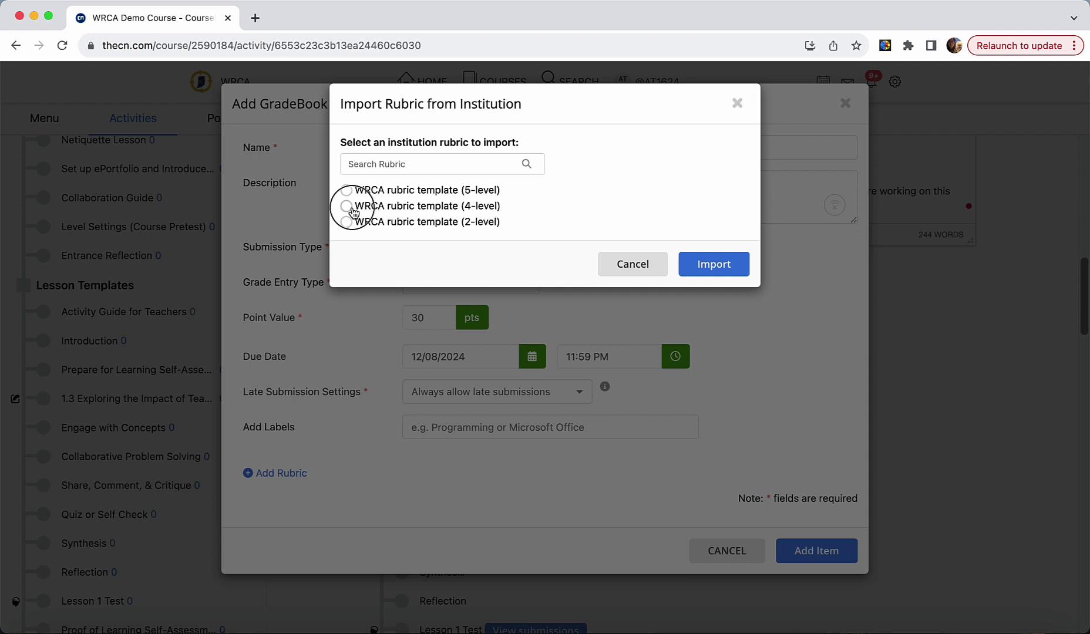
left_click(714, 264)
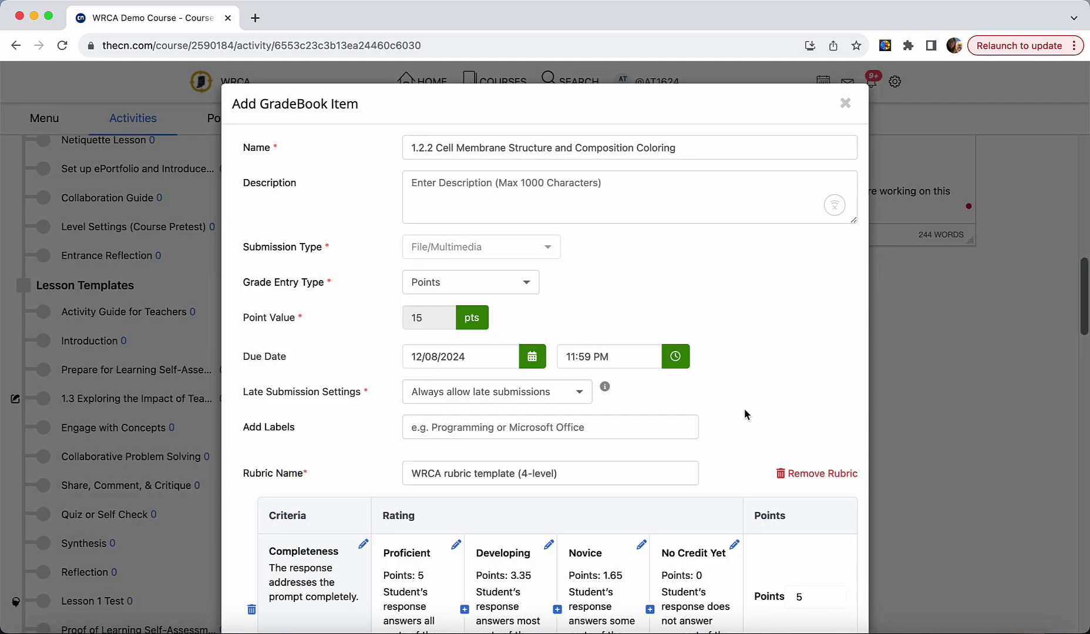
- Set the points of the Completeness, Coherence and Connections rubric criteria to 10 each
scroll(745, 415, "down", 3)
scroll(745, 415, "down", 5)
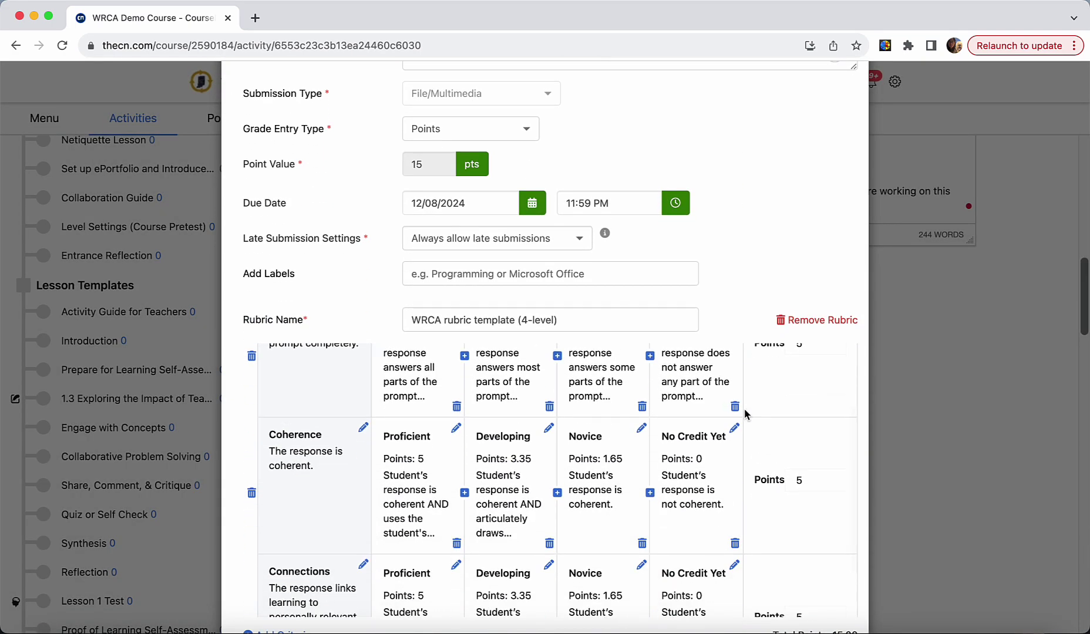
scroll(745, 414, "up", 5)
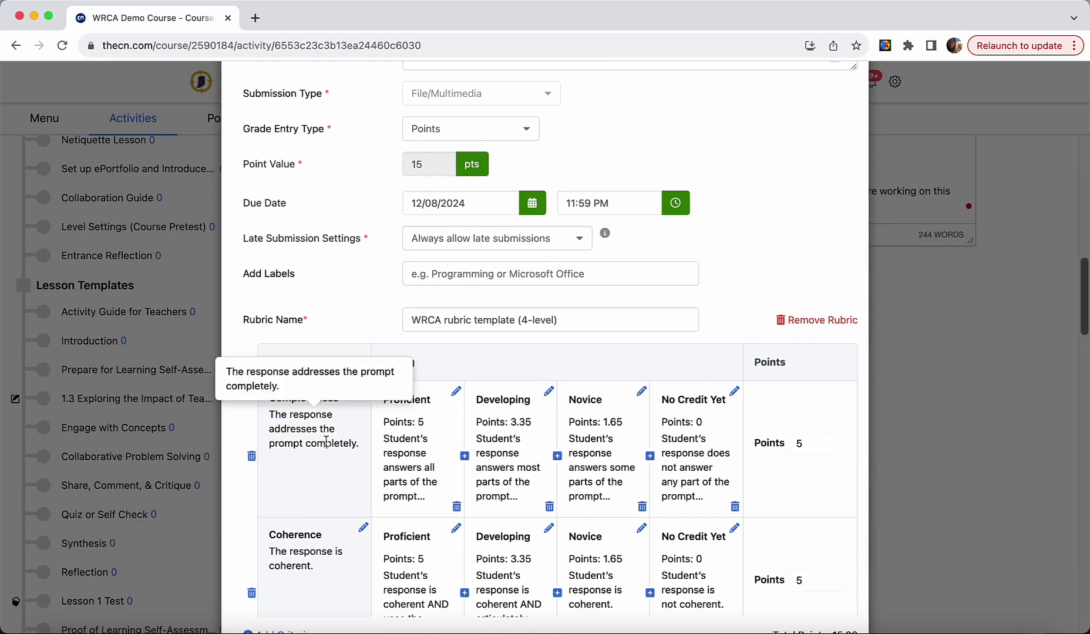
scroll(325, 440, "down", 3)
scroll(326, 447, "up", 4)
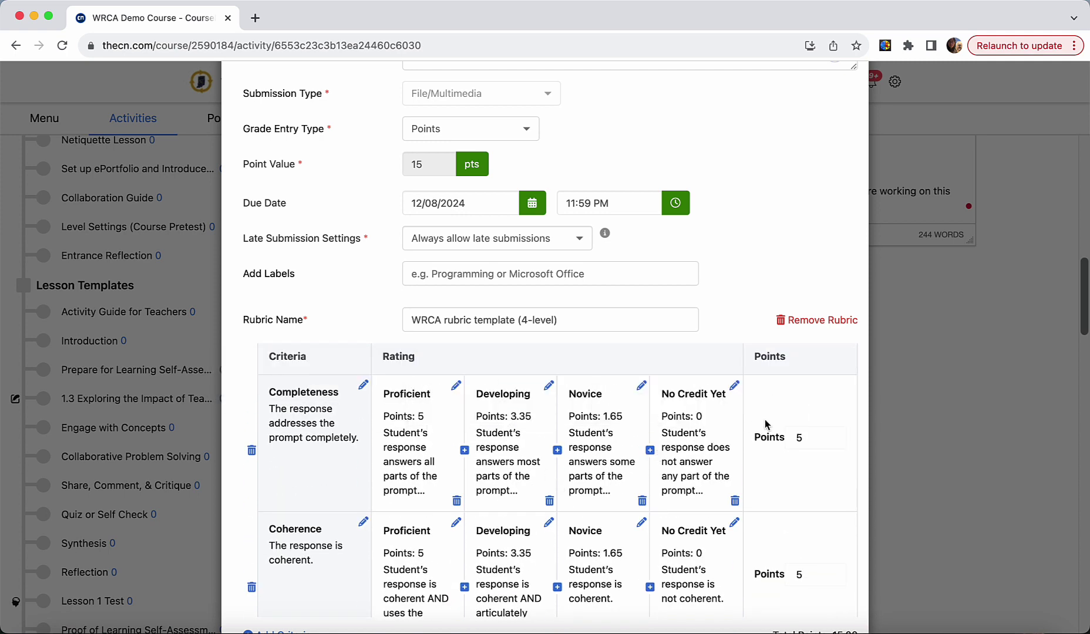
scroll(805, 438, "down", 3)
scroll(817, 442, "up", 4)
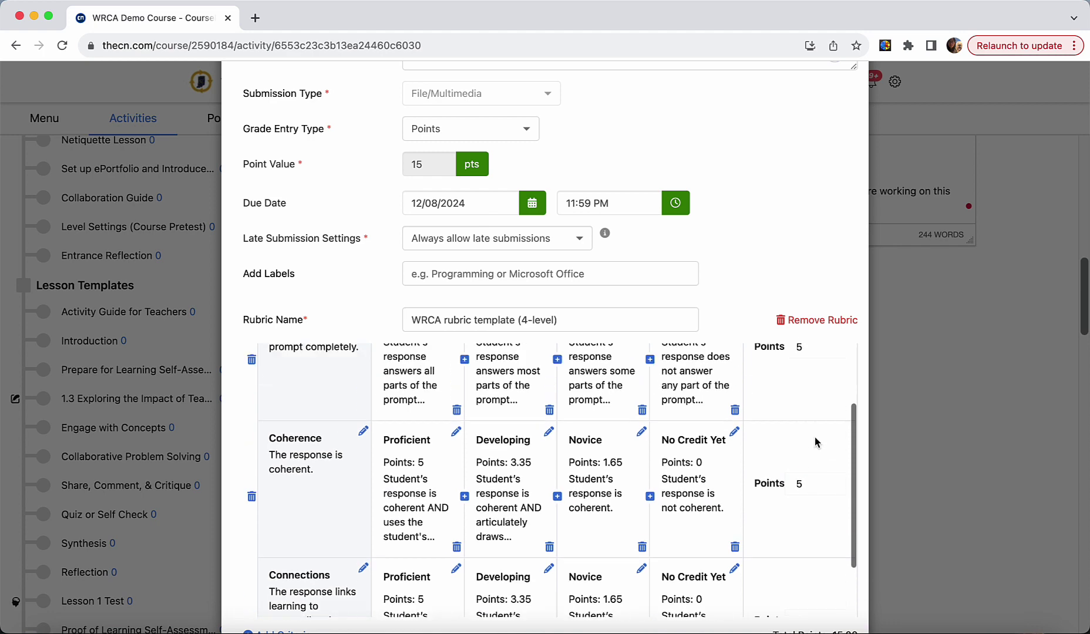
left_click_drag(815, 440, 796, 440)
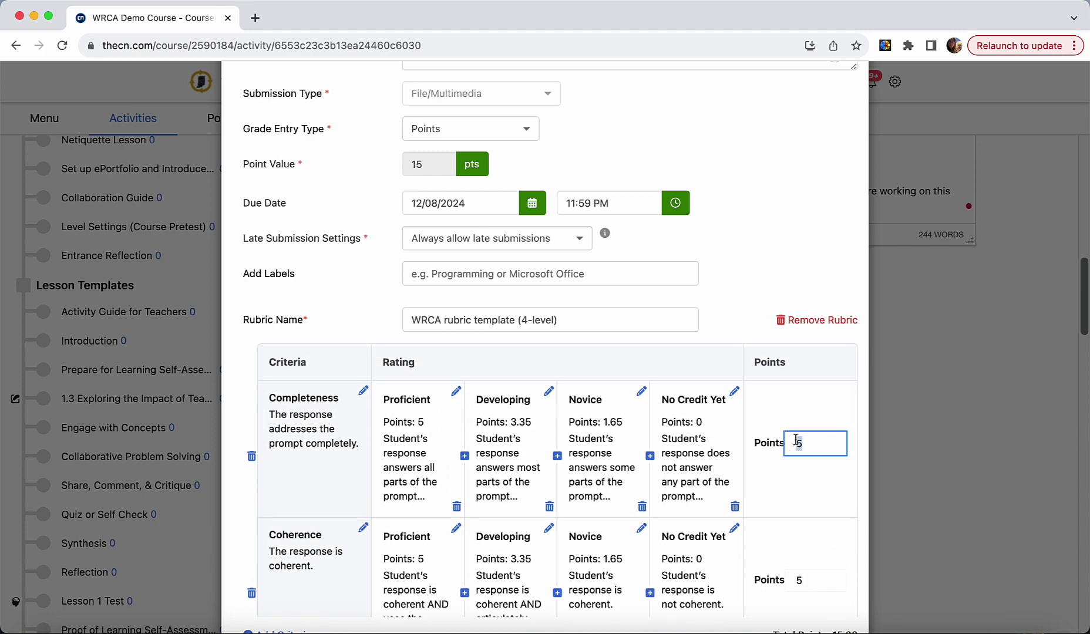
type("10")
mouse_move(818, 581)
left_mouse_down()
mouse_move(768, 582)
mouse_move(785, 585)
left_mouse_up()
type("10")
scroll(769, 582, "down", 3)
type("10")
left_click(863, 555)
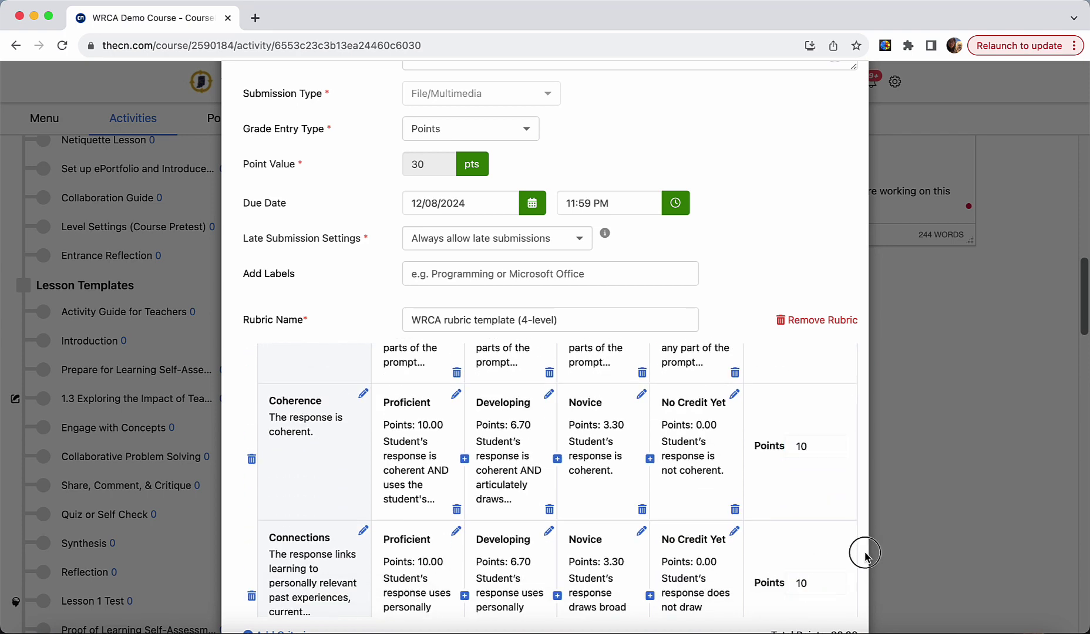
- Delete the Connections criterion from the rubric and add a replacement criterion after Coherence
scroll(829, 521, "up", 4)
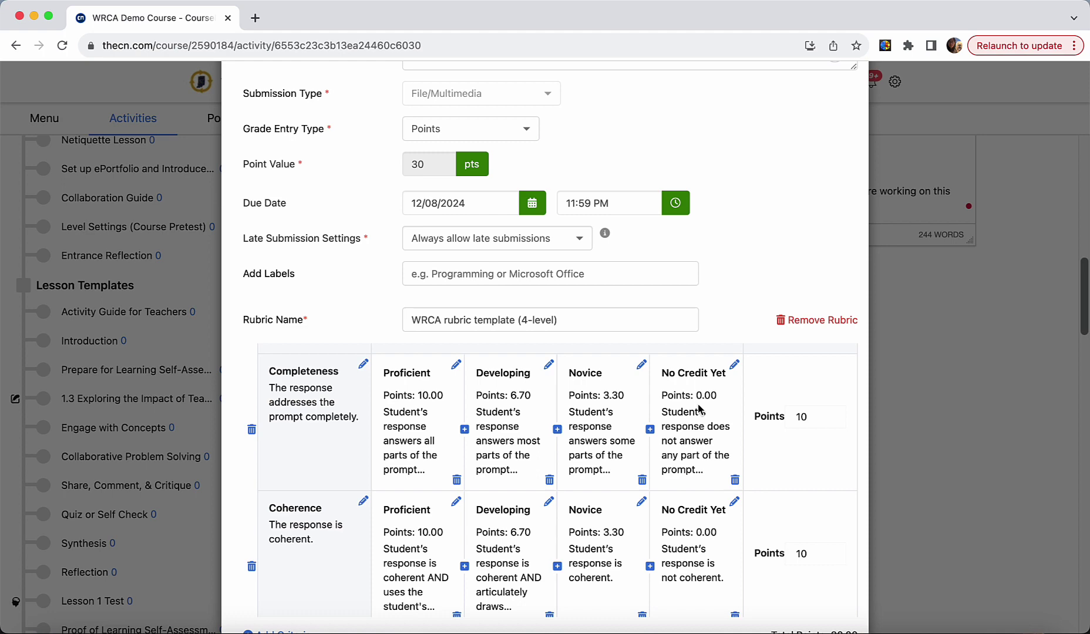
scroll(700, 409, "up", 1)
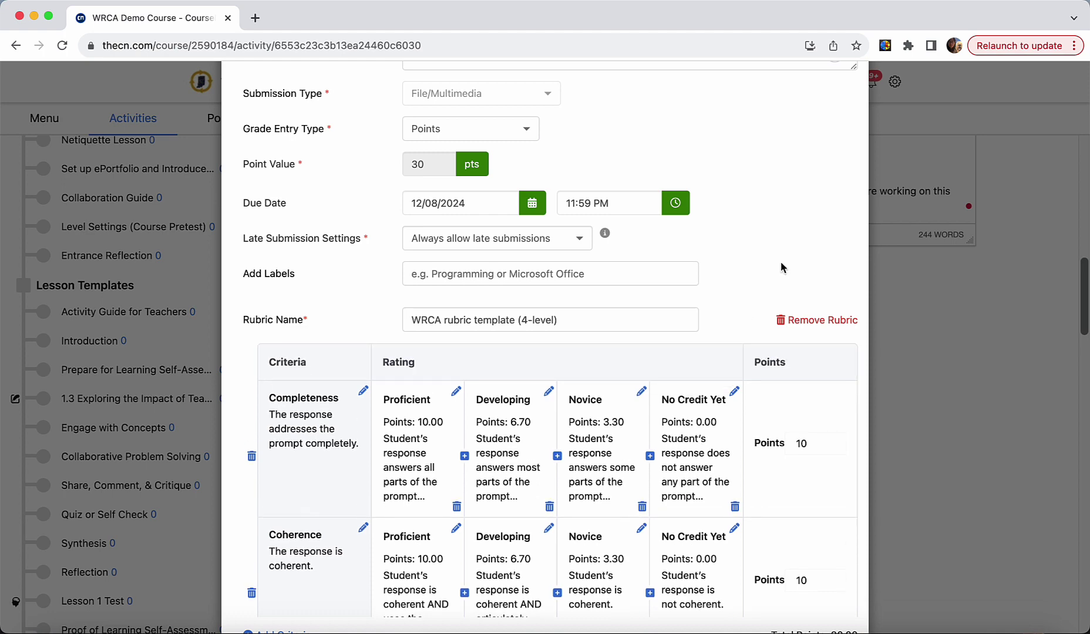
scroll(783, 267, "down", 5)
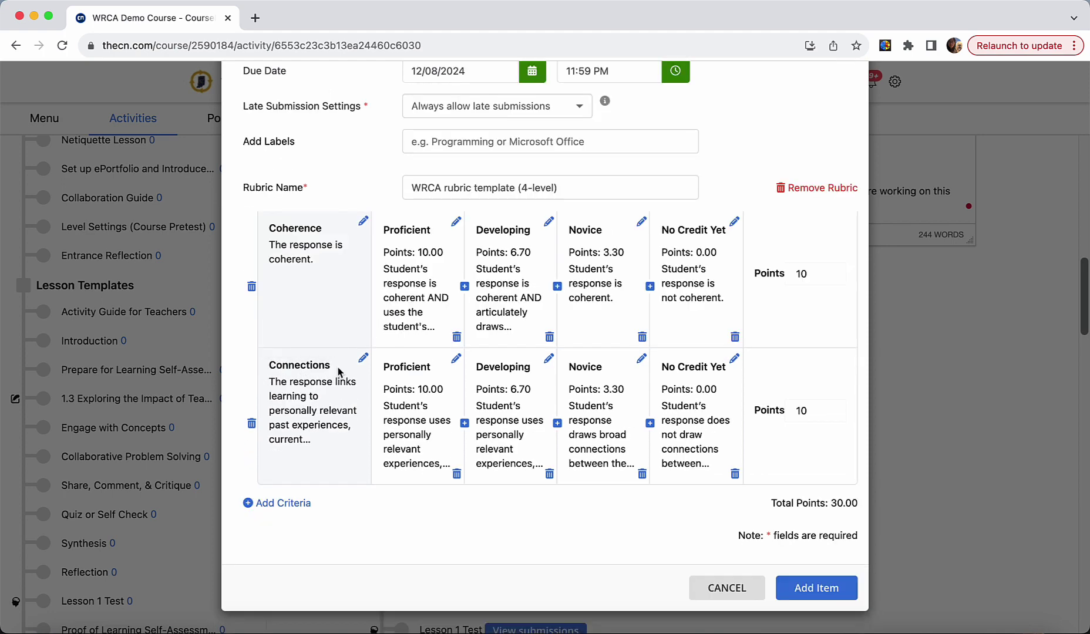
left_click(251, 426)
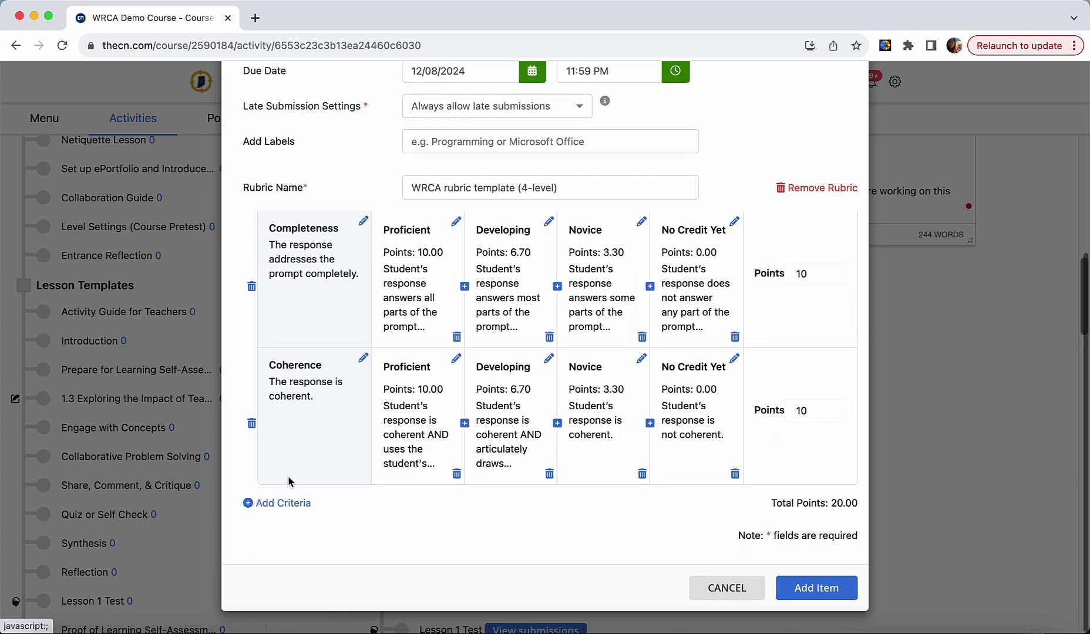
left_click(272, 510)
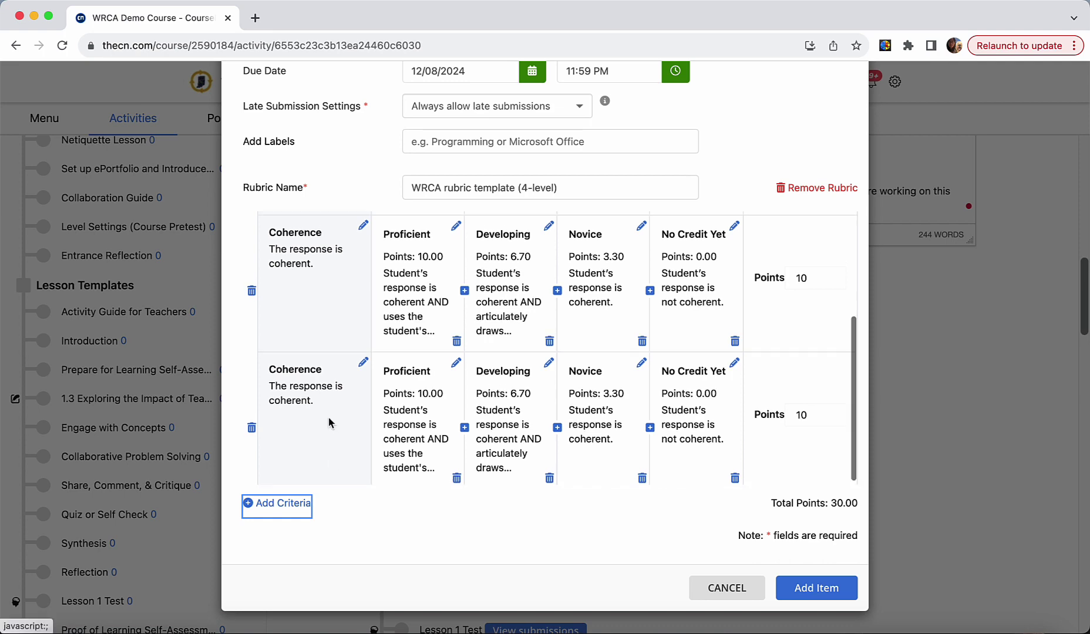
- Rename the added criterion "Accuracy" with the description "Your response accurately demonstrated the structure and composition of the cell membrane."
scroll(329, 417, "up", 1)
scroll(330, 411, "up", 2)
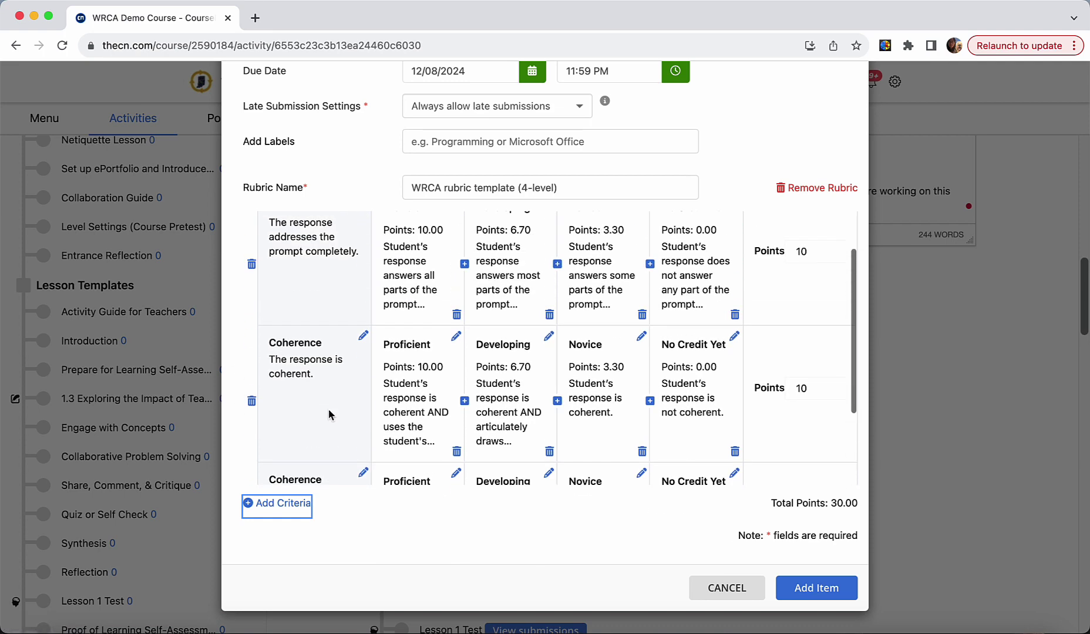
scroll(331, 414, "down", 1)
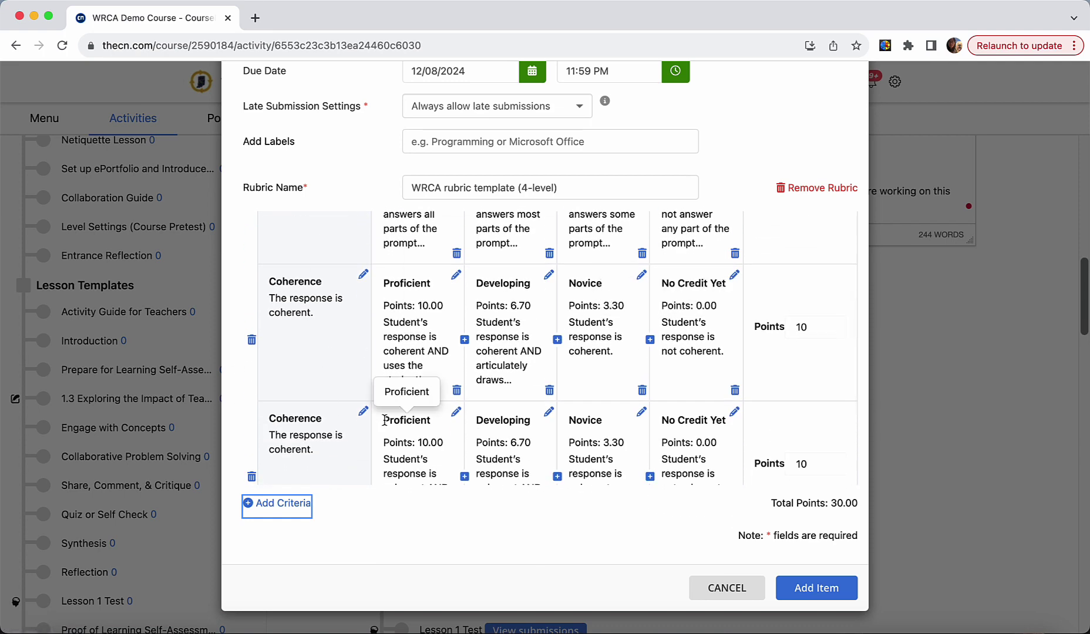
scroll(412, 382, "down", 2)
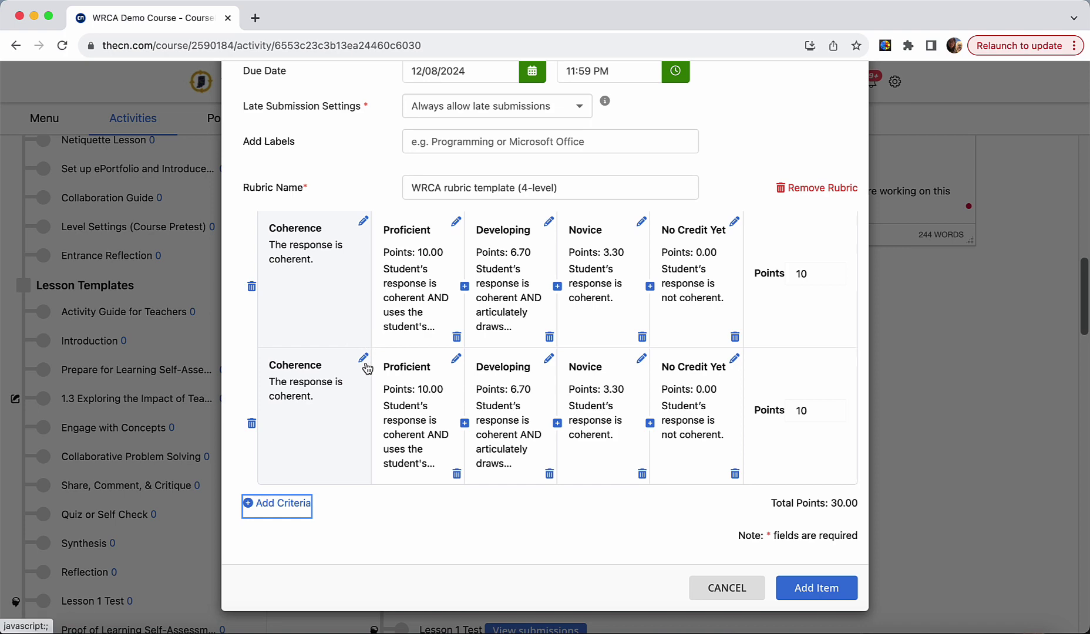
left_click(364, 359)
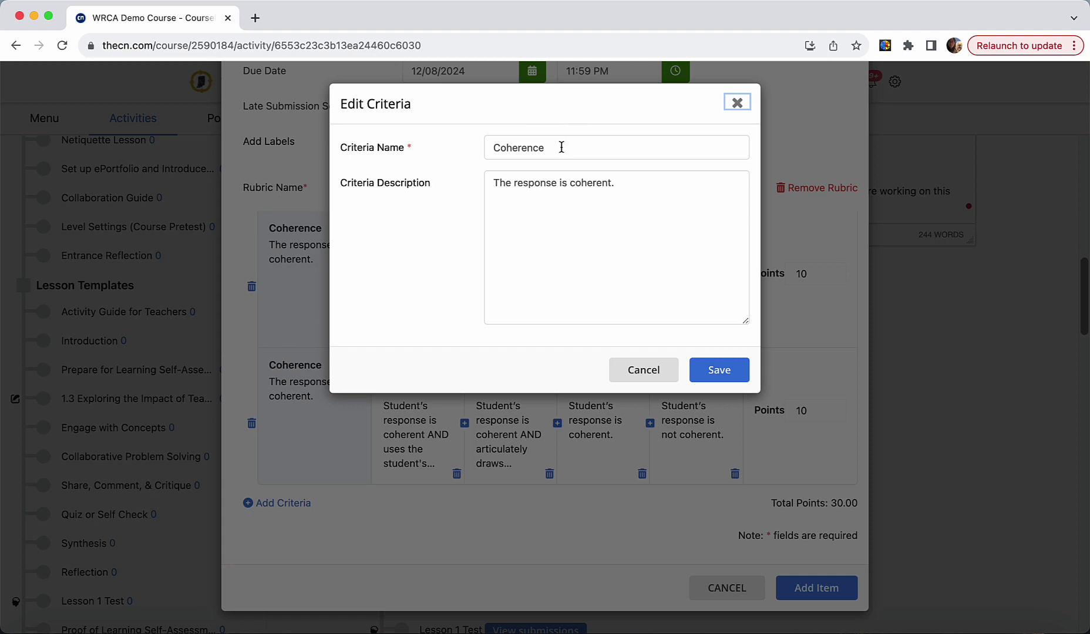
left_click_drag(562, 147, 433, 148)
type("Accuracy")
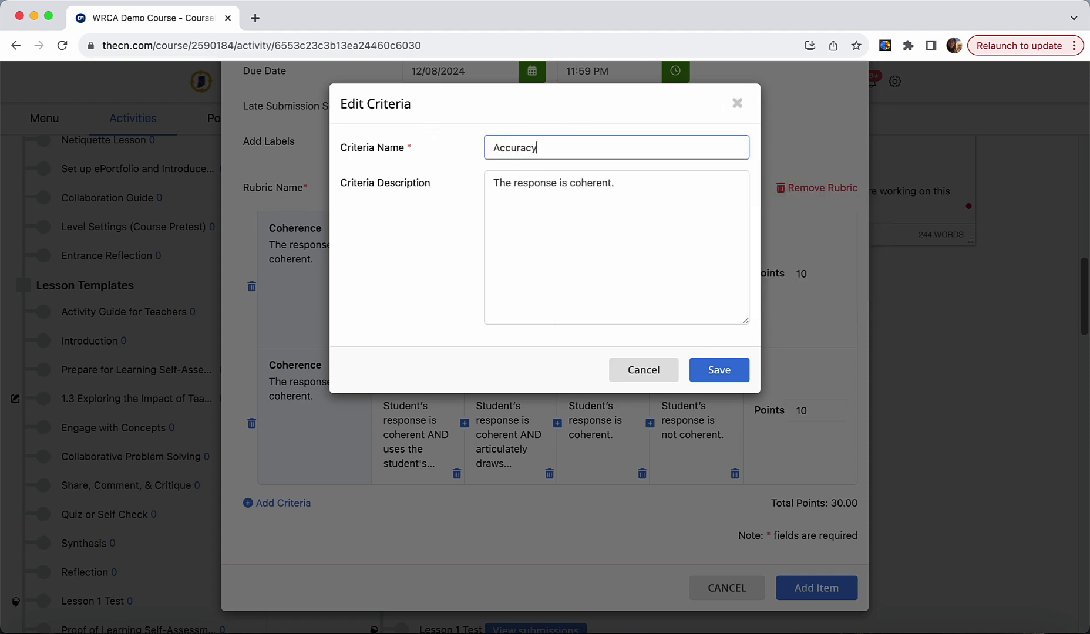
key("Tab")
key("ctrl+a")
key("BackSpace")
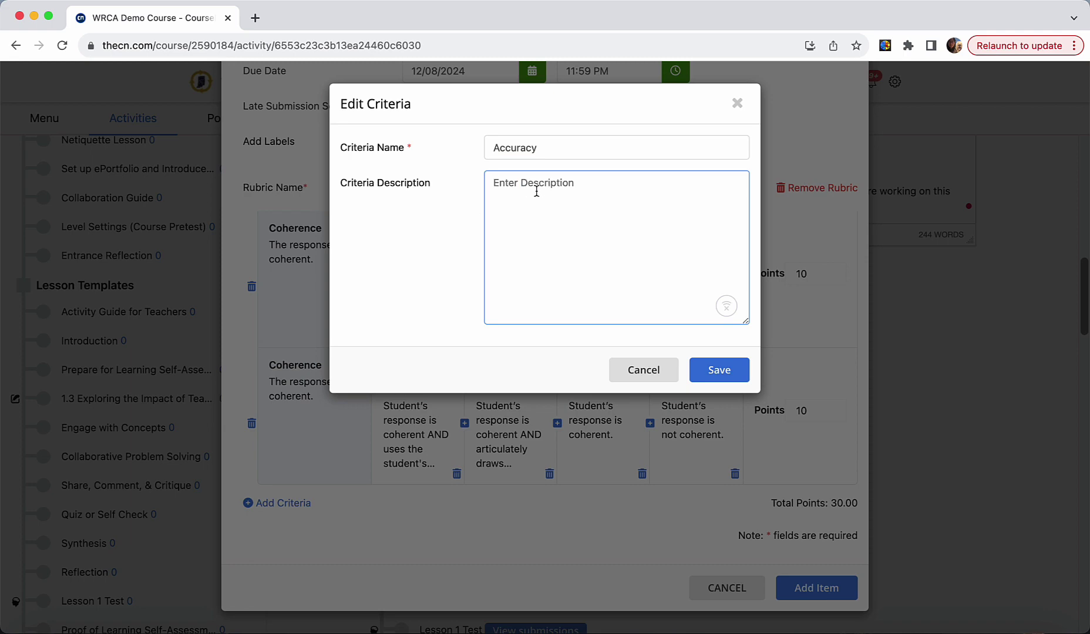
type("Your response accurately demonstrated the structure and composition of the cell membrane.")
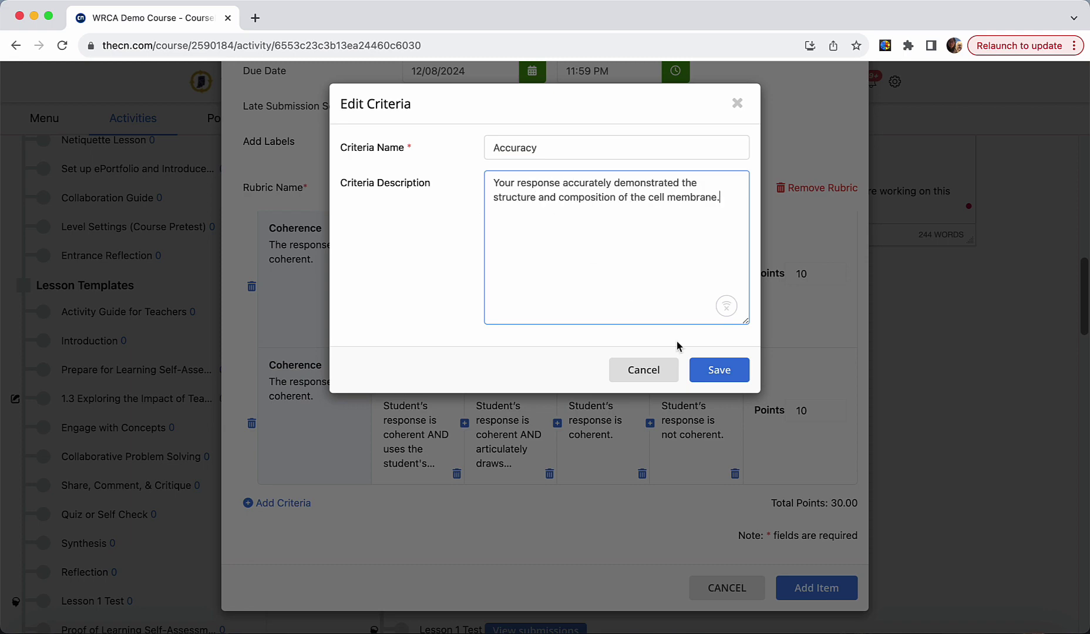
left_click(720, 370)
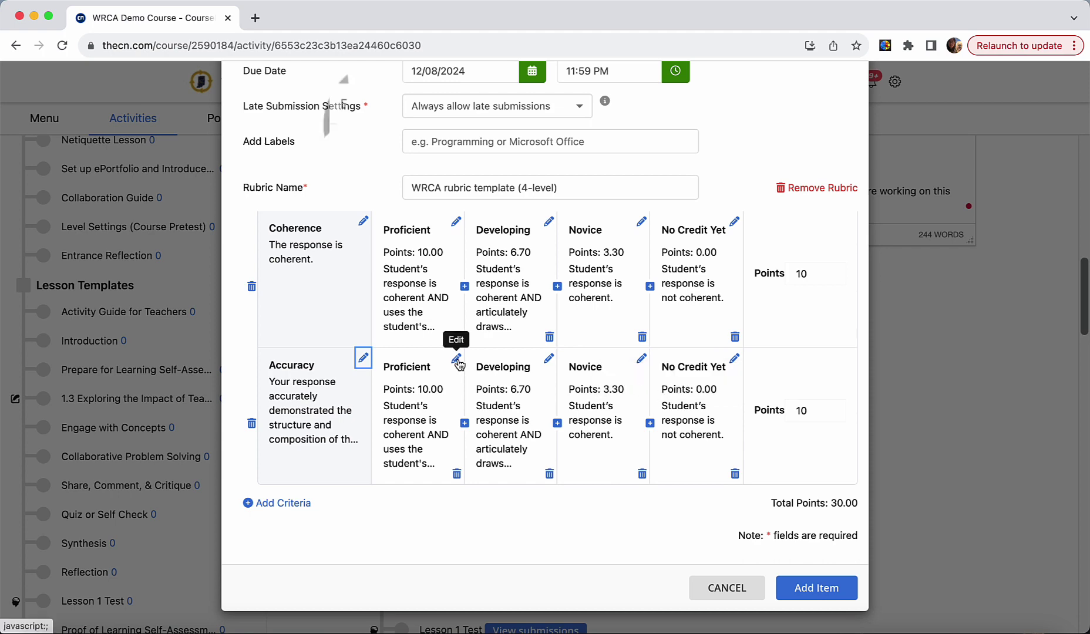
- Rewrite the Accuracy criterion's four rating descriptions to assess how colors are used, and add the finished item to the GradeBook
left_click(457, 359)
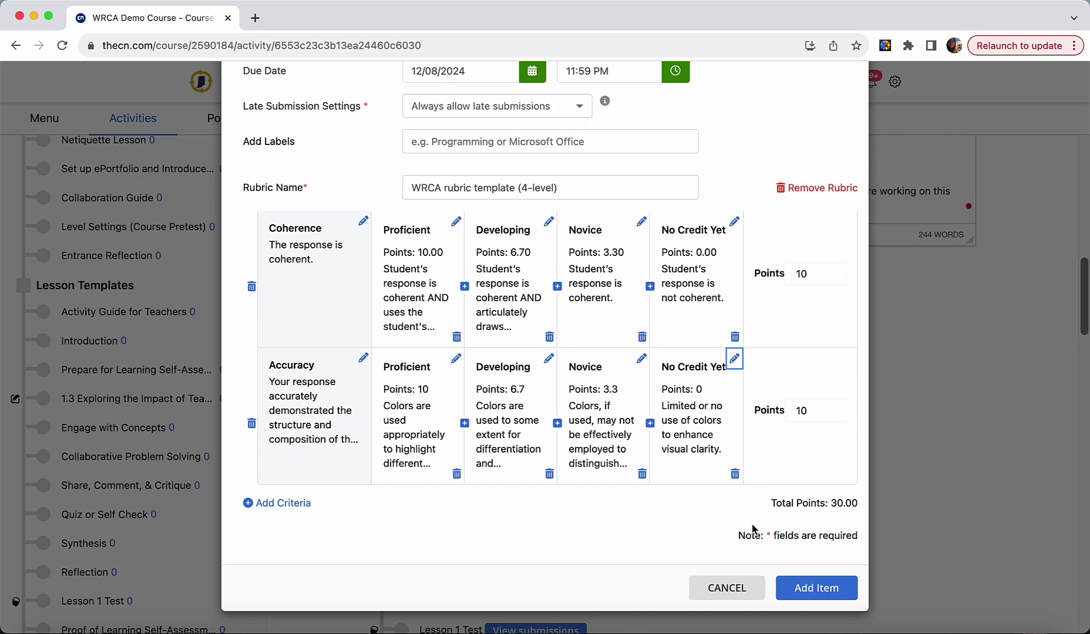
left_click(839, 592)
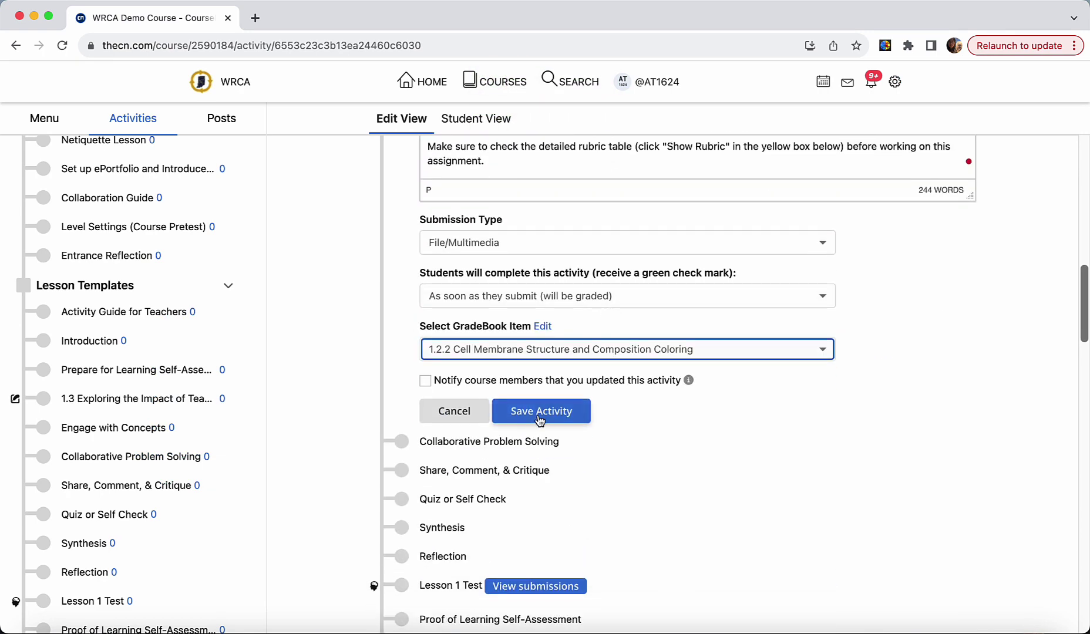
- Save the activity and review its student view down to the due date, points and rubric box
left_click(539, 417)
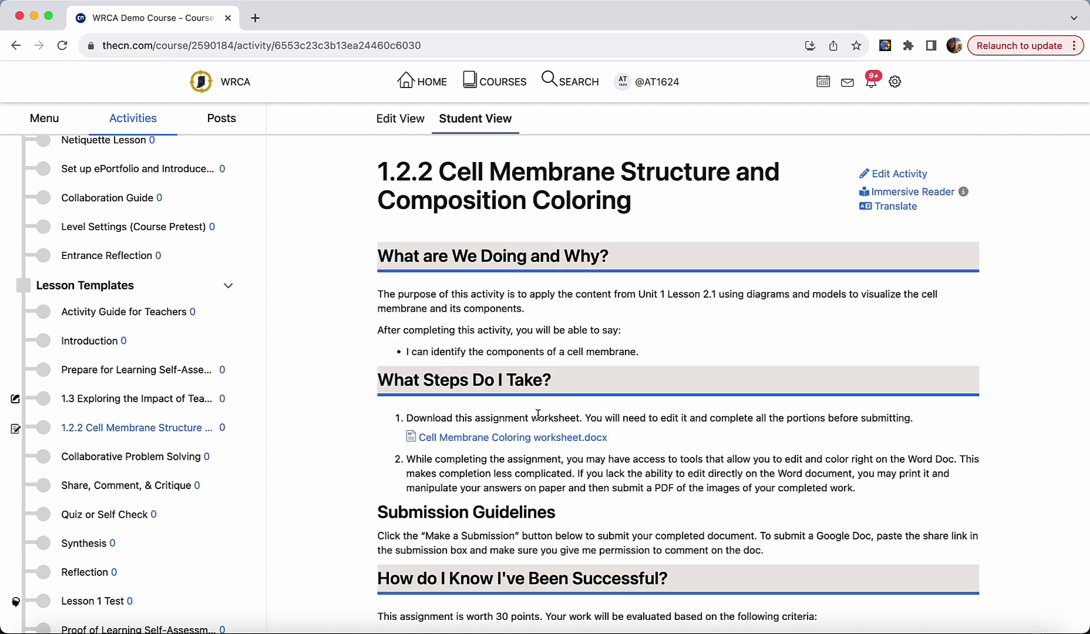
scroll(538, 415, "down", 5)
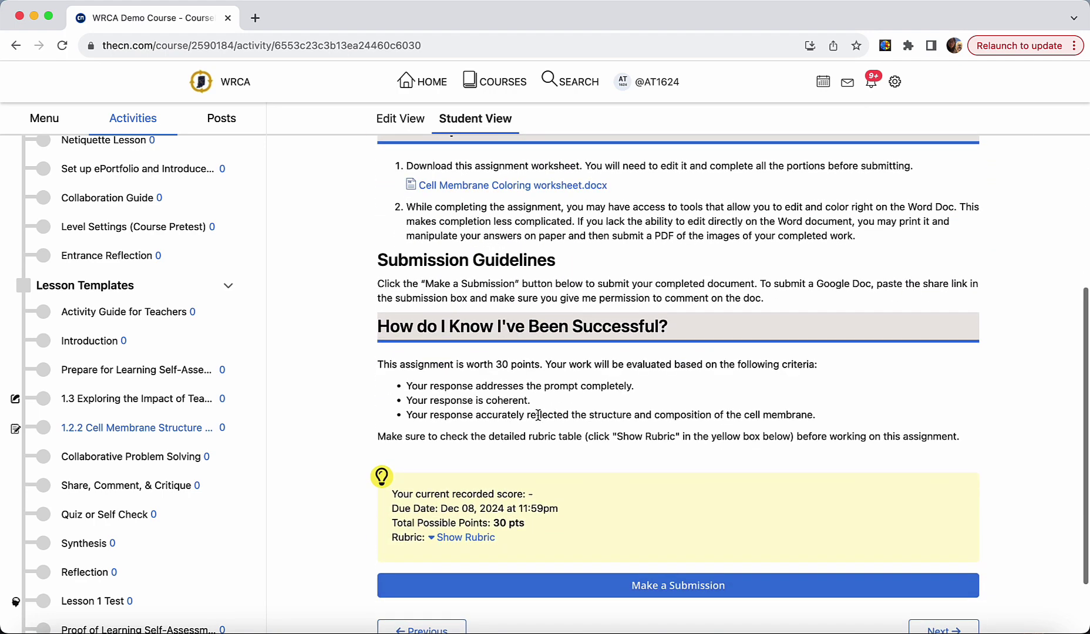
scroll(538, 415, "down", 1)
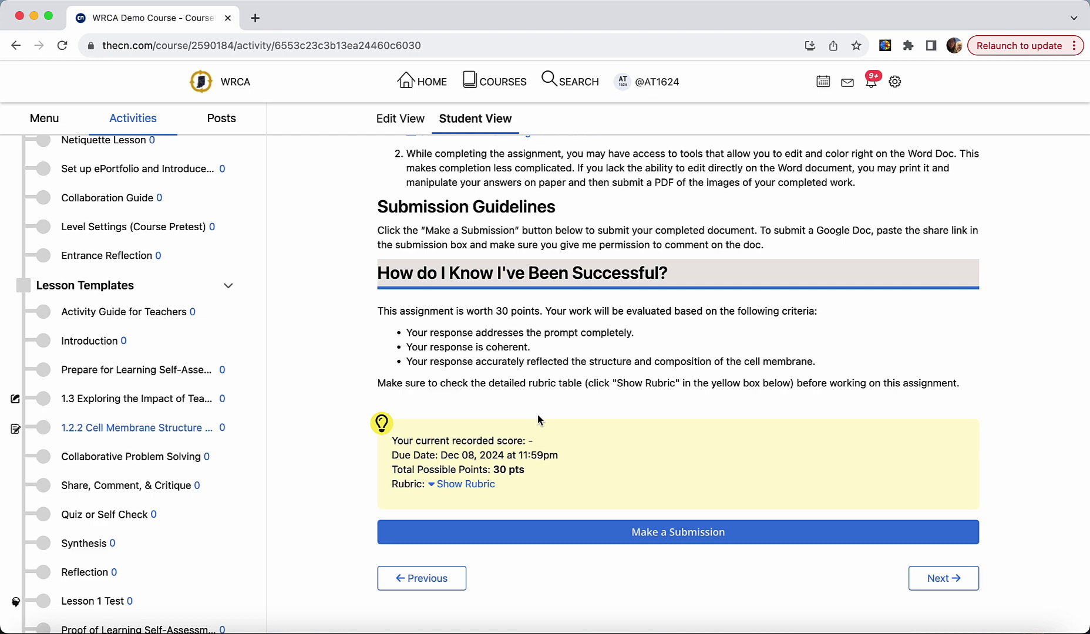